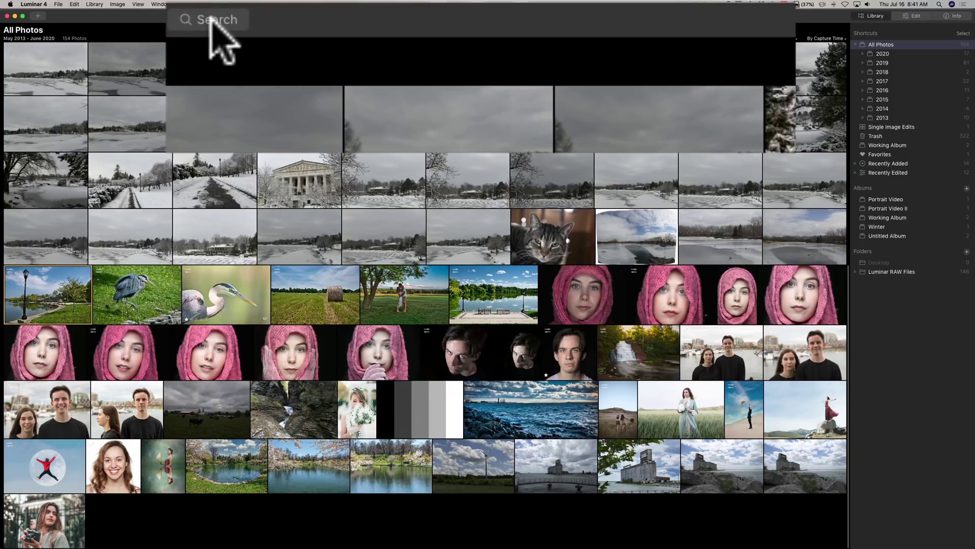
Open and dismiss the library search and sharing options without making changes.
click(213, 20)
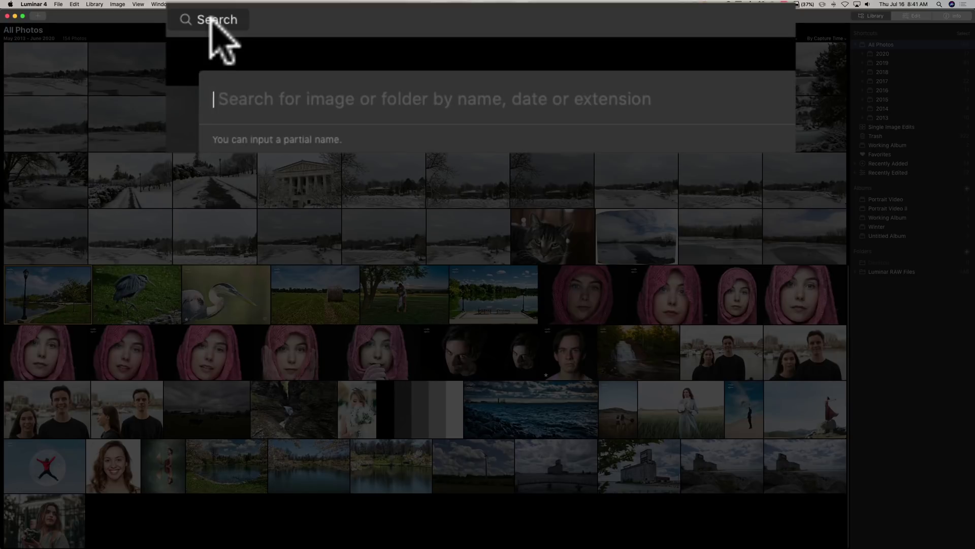
click(214, 23)
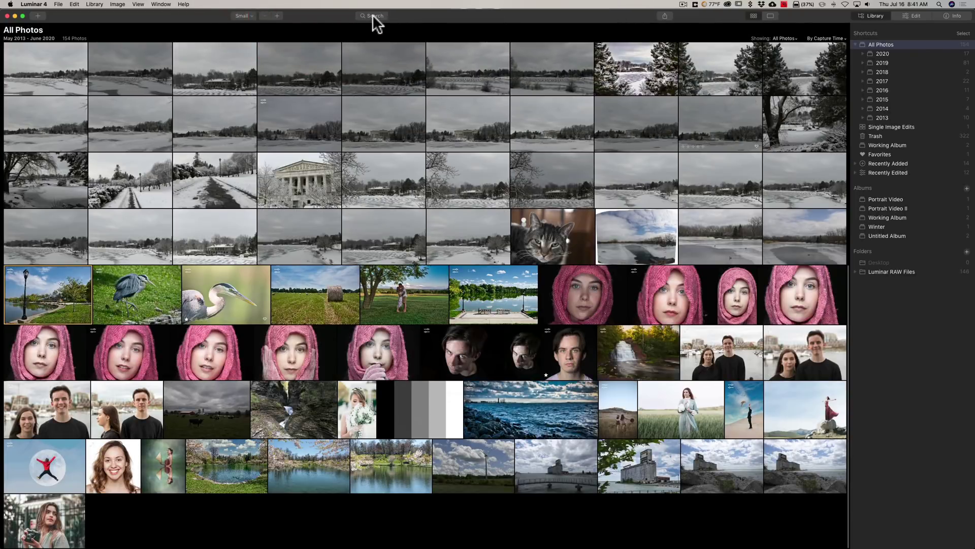
click(664, 15)
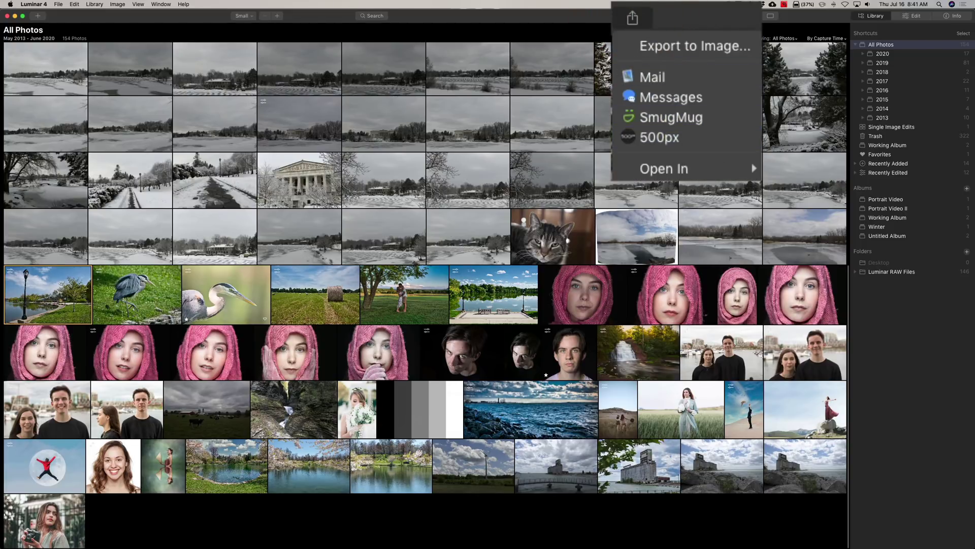
click(638, 16)
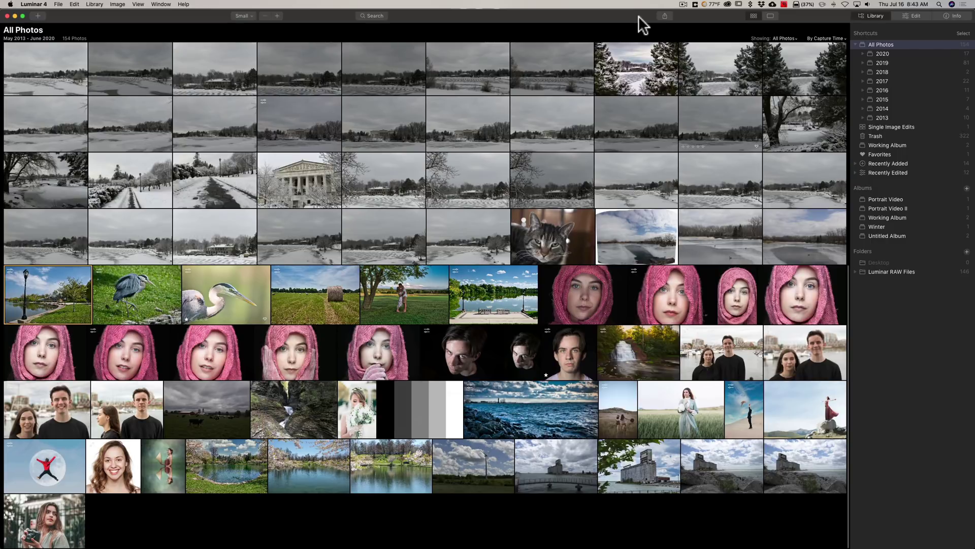
Open the lamp-post photo in Edit, preview the Looks presets, then hide them.
click(910, 14)
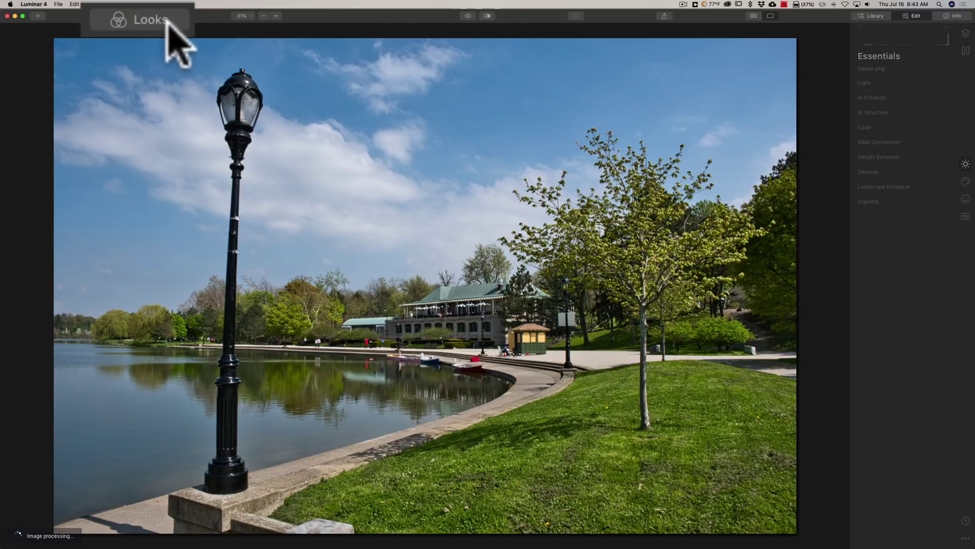
click(139, 16)
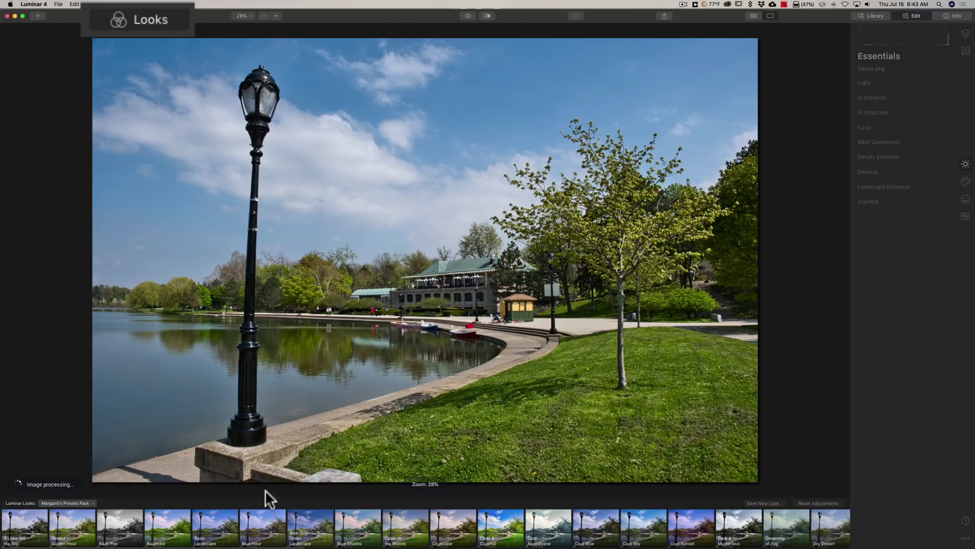
mouse_move(279, 522)
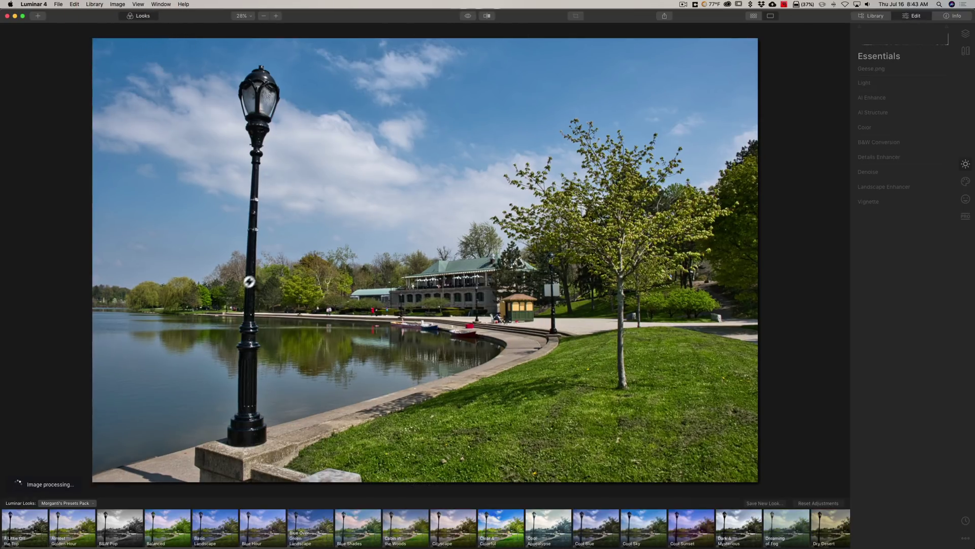
click(139, 15)
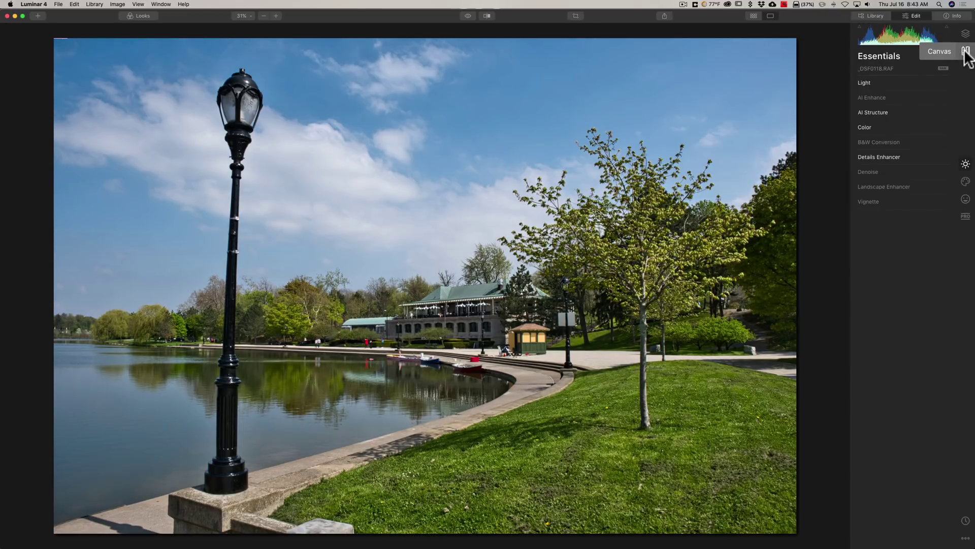
Set Lens & Geometry Vertical perspective to -14 to straighten the lamp post.
click(965, 51)
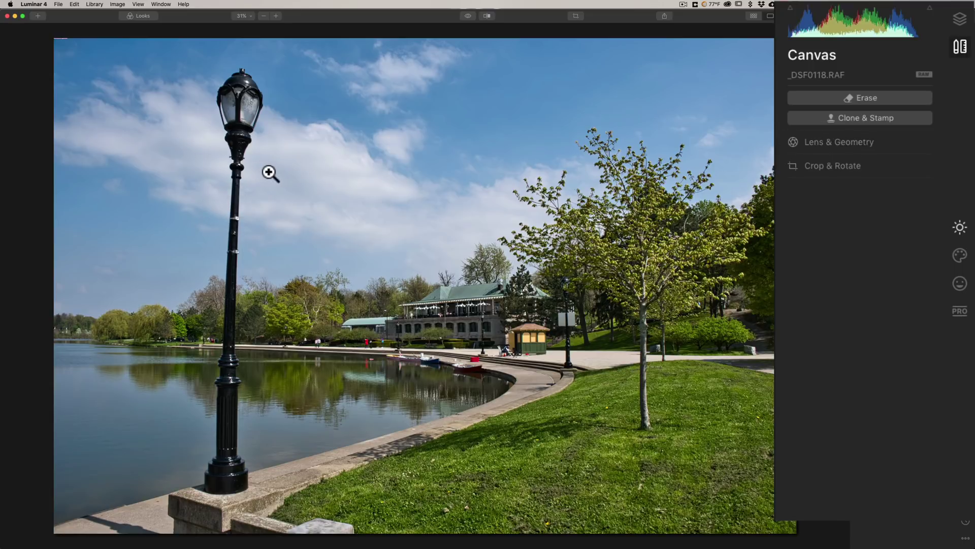
click(850, 142)
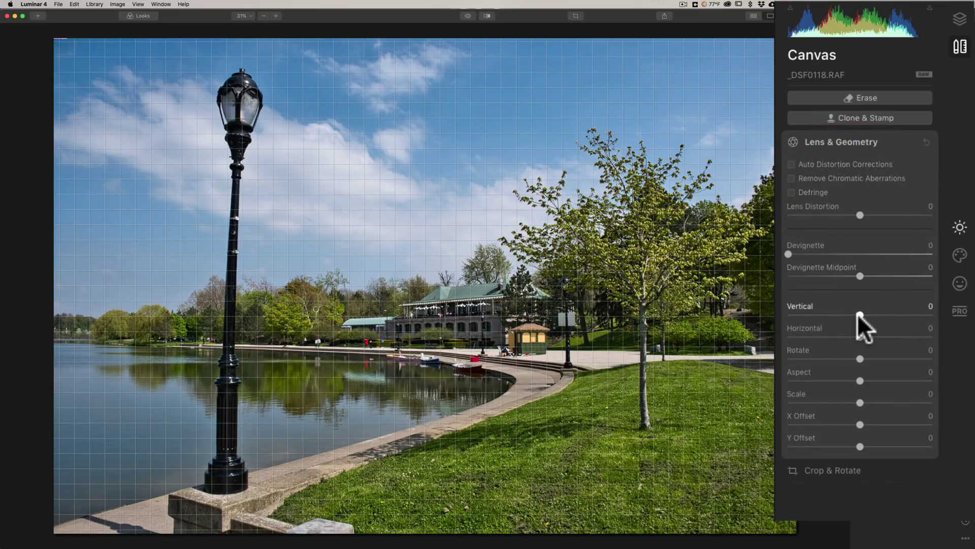
drag(857, 315, 846, 314)
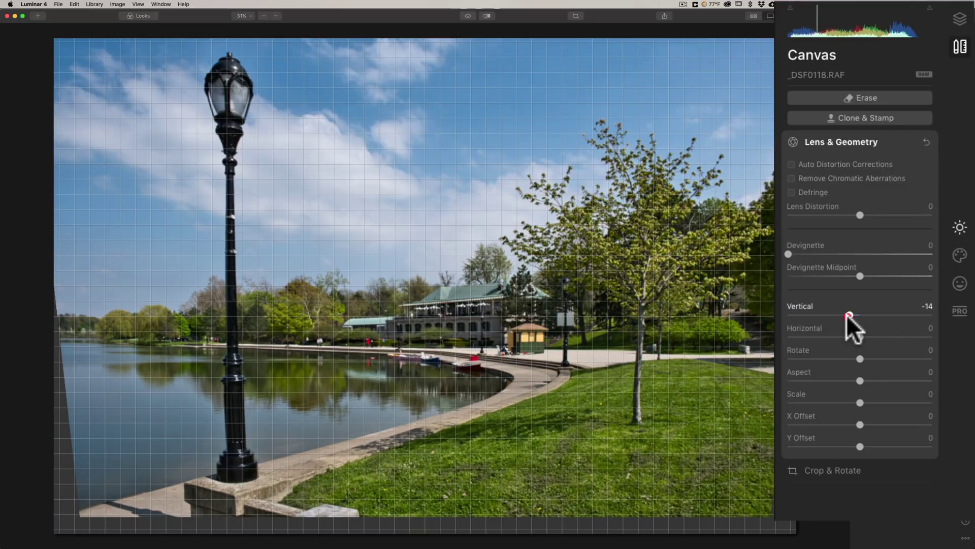
click(847, 315)
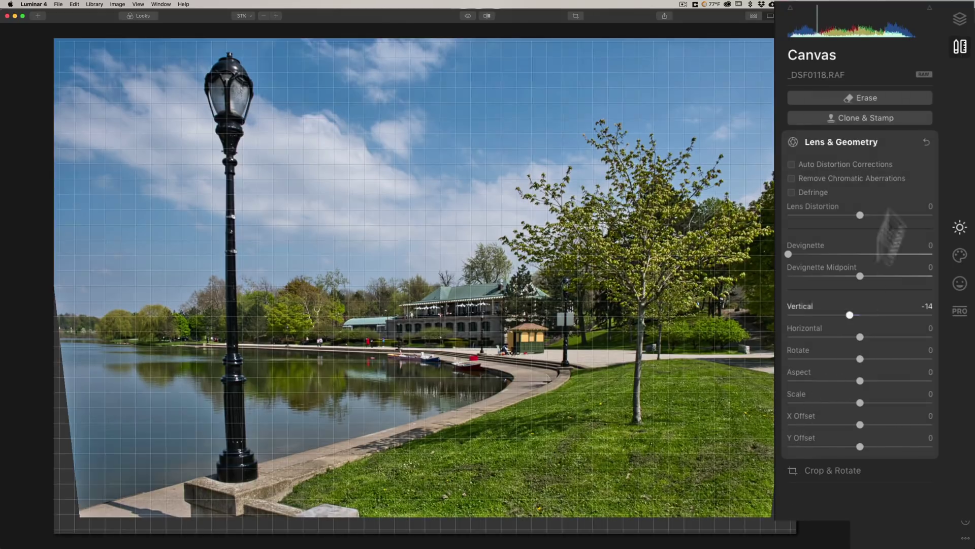
Crop to roughly 5760 × 3840 by raising the bottom edge in Crop & Rotate.
click(897, 138)
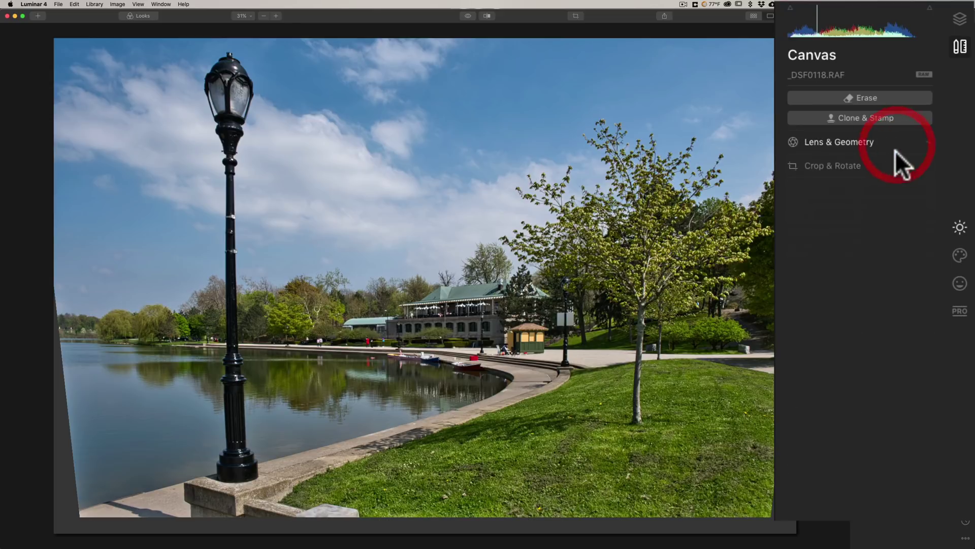
click(889, 165)
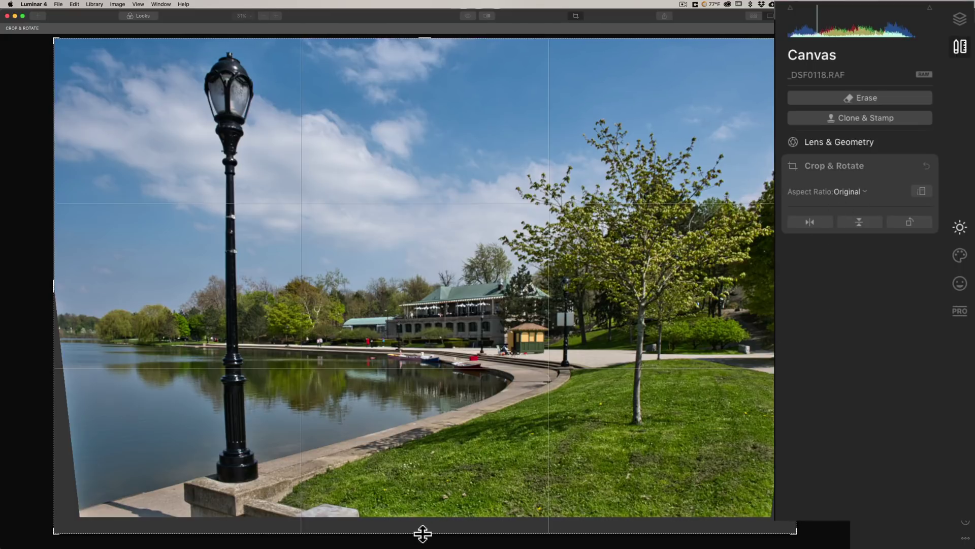
drag(422, 534, 422, 516)
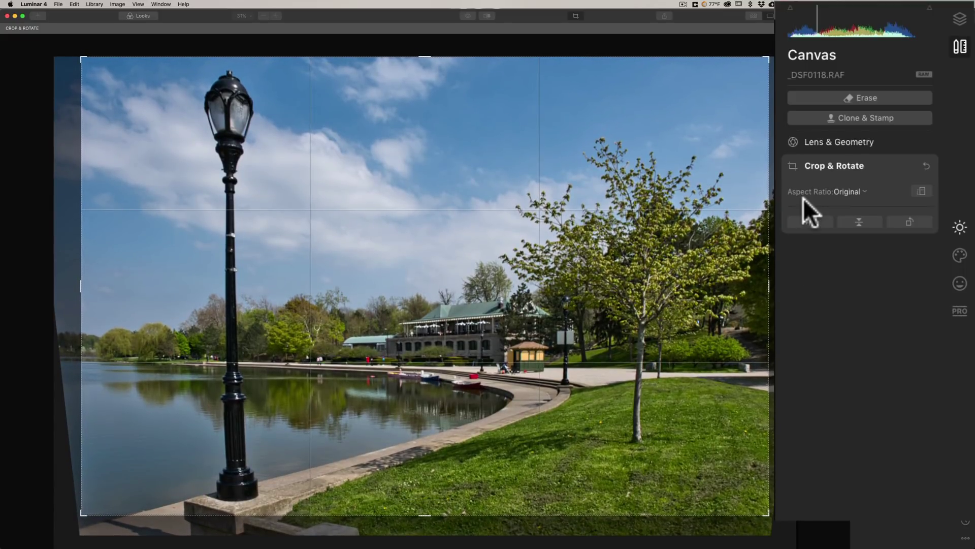
click(897, 161)
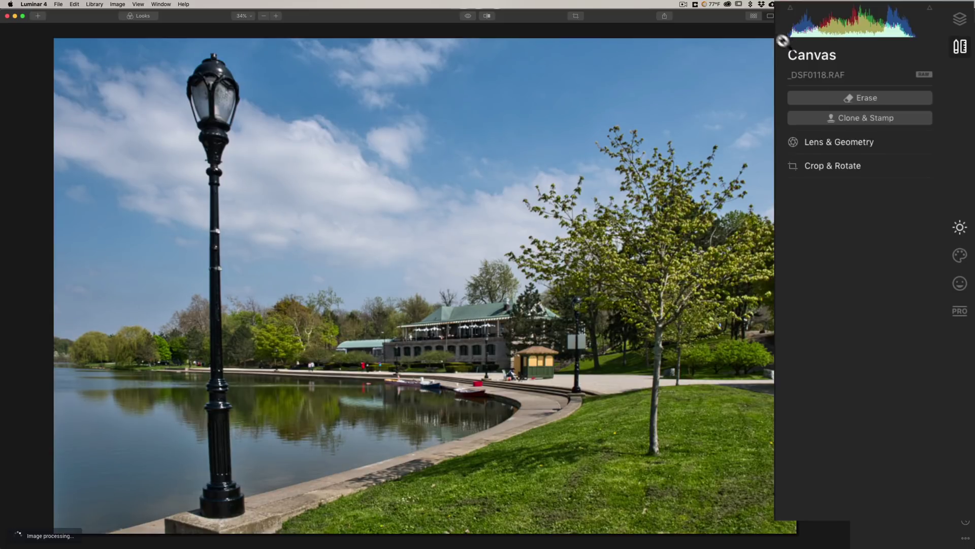
Ease the Lens & Geometry Vertical correction from -14 back to -11.
click(852, 144)
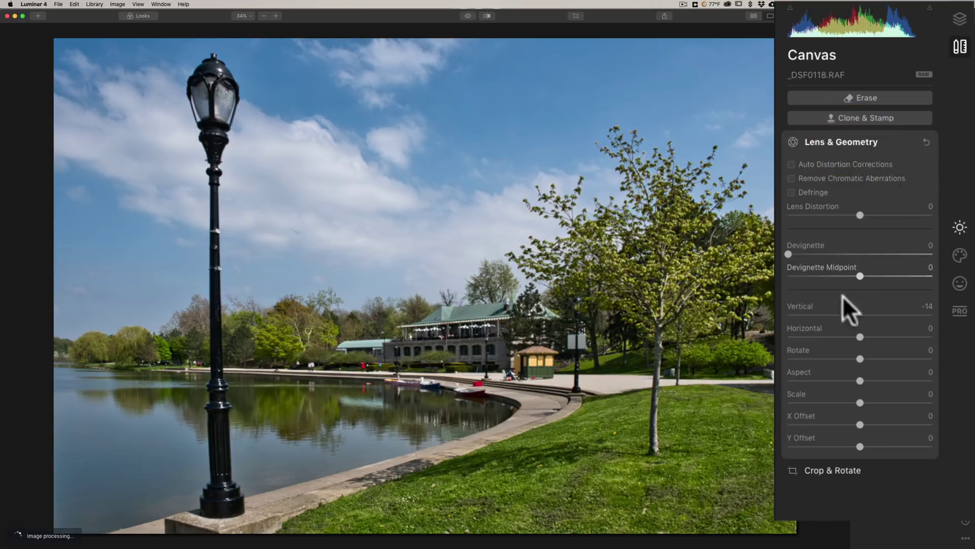
drag(850, 314, 849, 310)
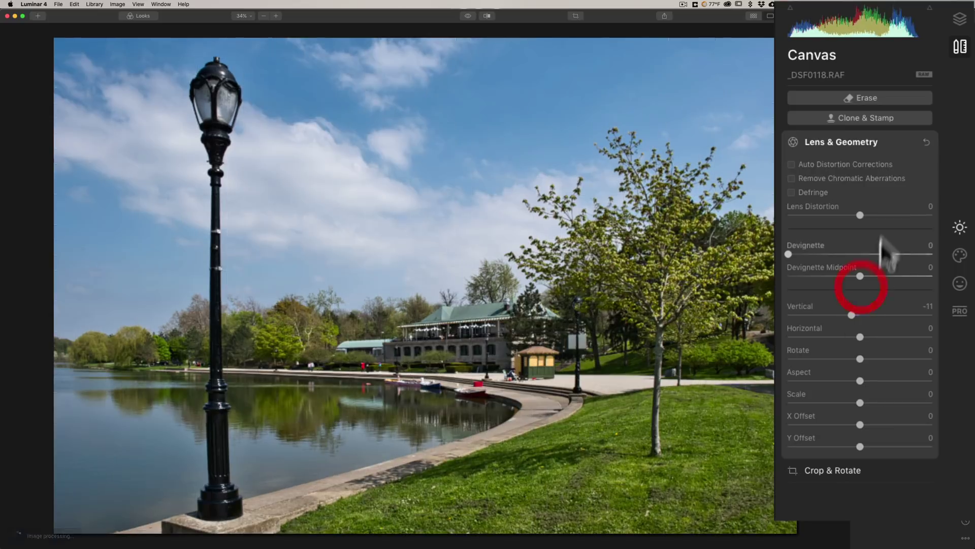
click(885, 138)
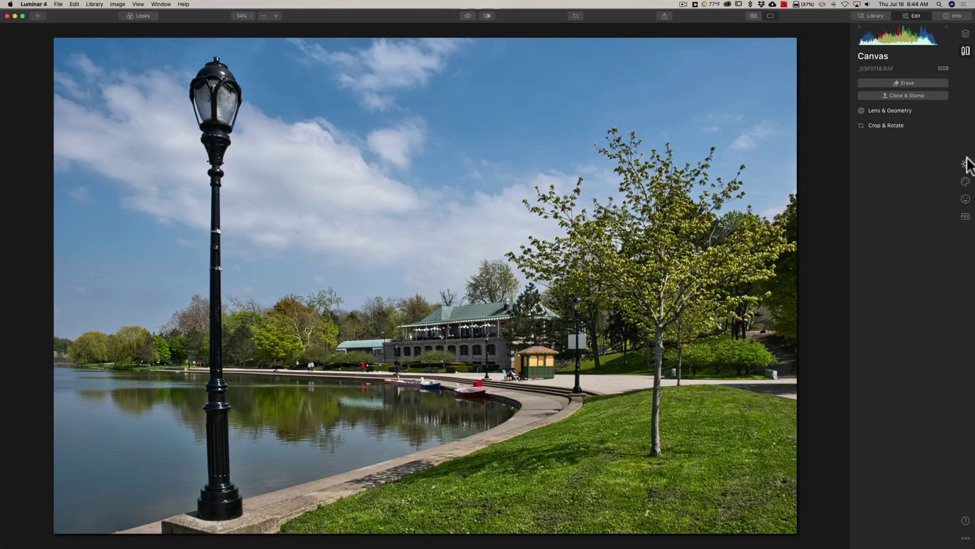
Open AI Augmented Sky and list its sky objects, Aurora 1 through Space Shuttle 1.
click(966, 182)
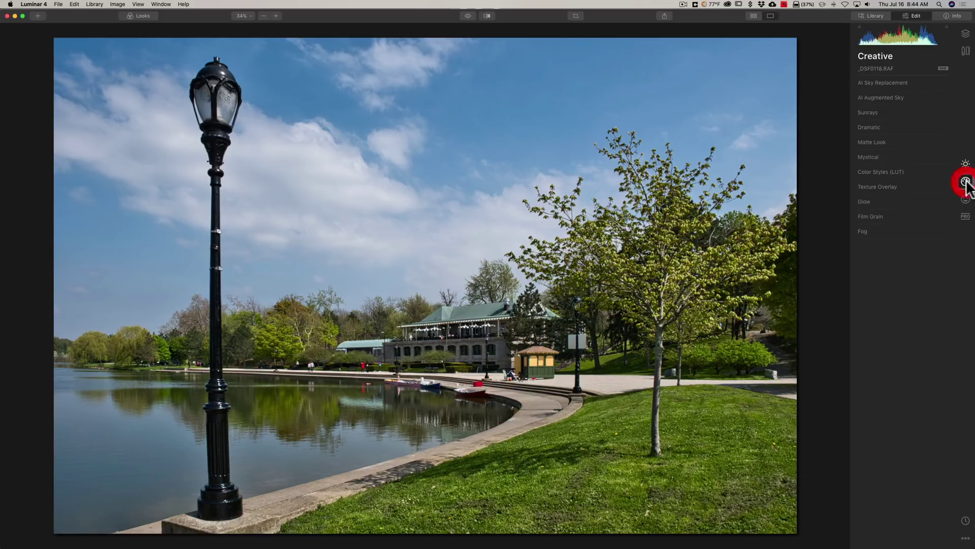
click(913, 94)
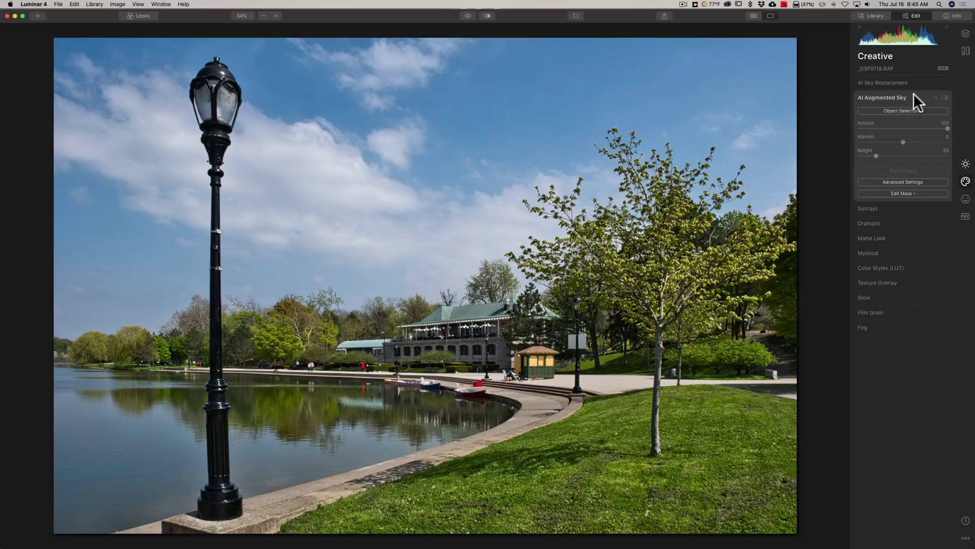
click(916, 110)
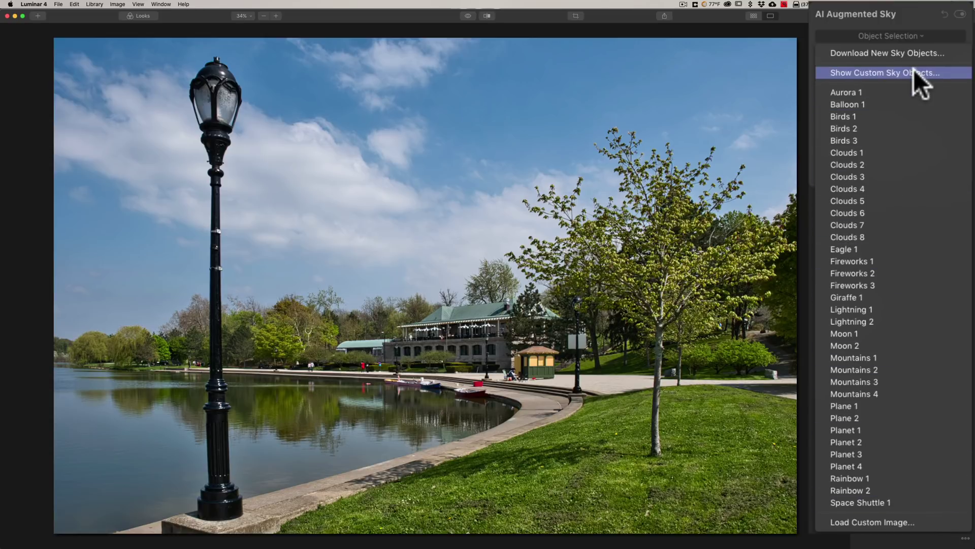
Move Geese.png from the desktop into the Custom sky objects folder, then restore Luminar full-screen.
click(880, 73)
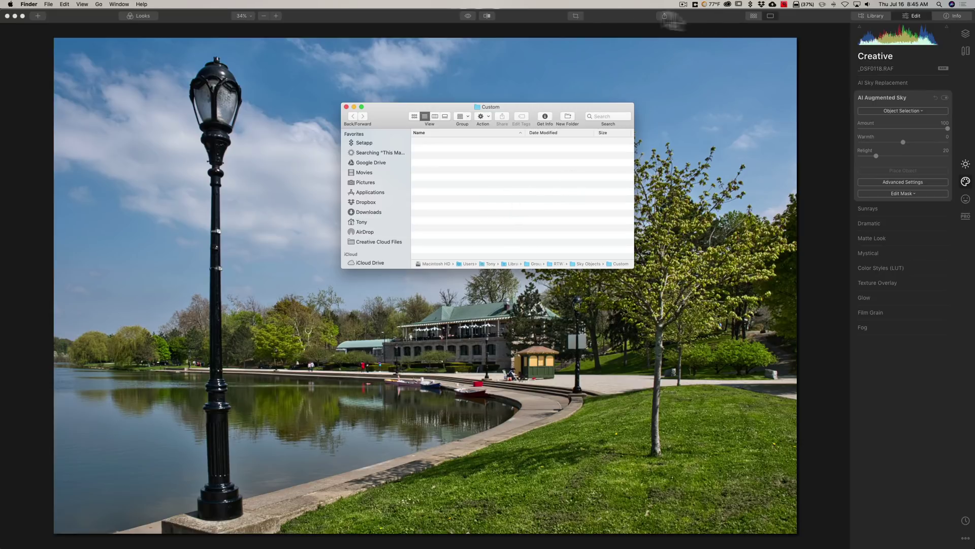
drag(605, 11, 73, 10)
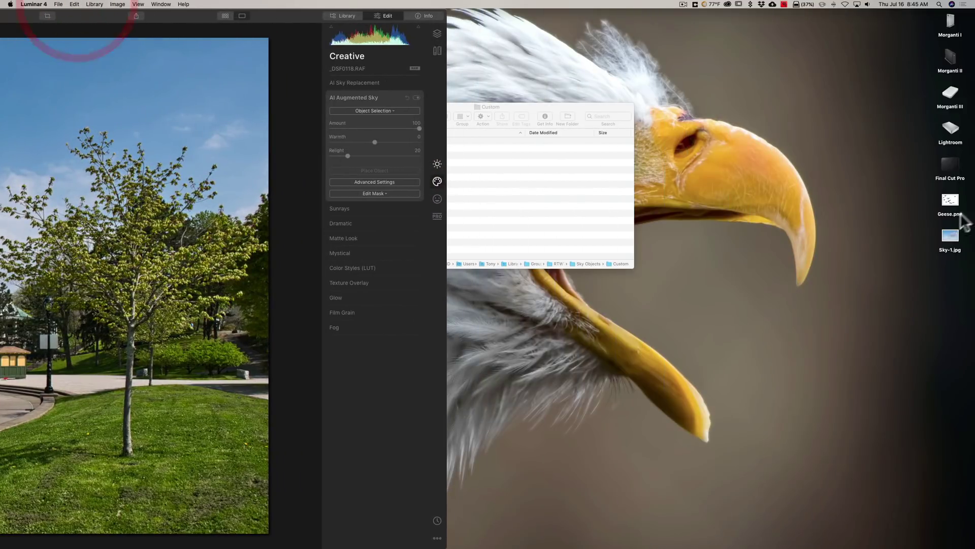
drag(949, 200, 795, 97)
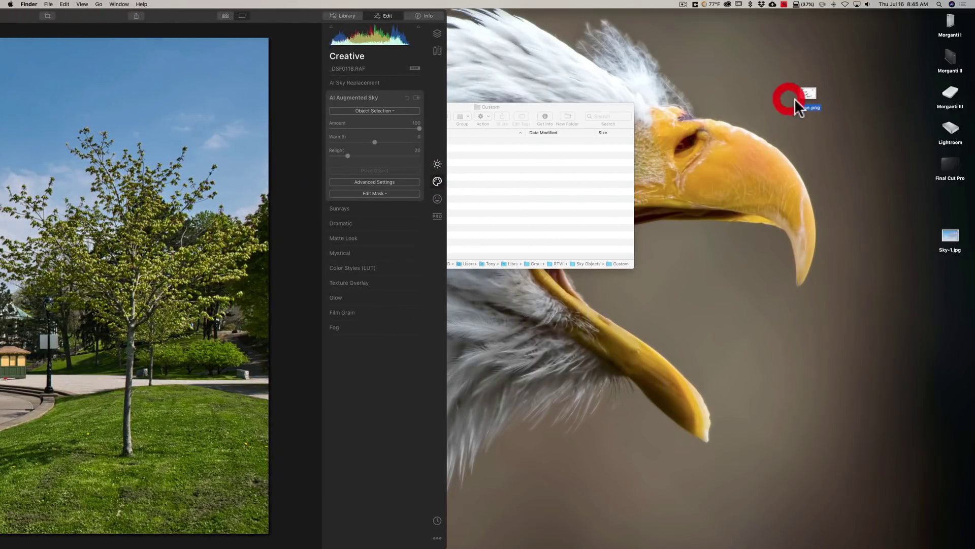
drag(574, 106, 699, 74)
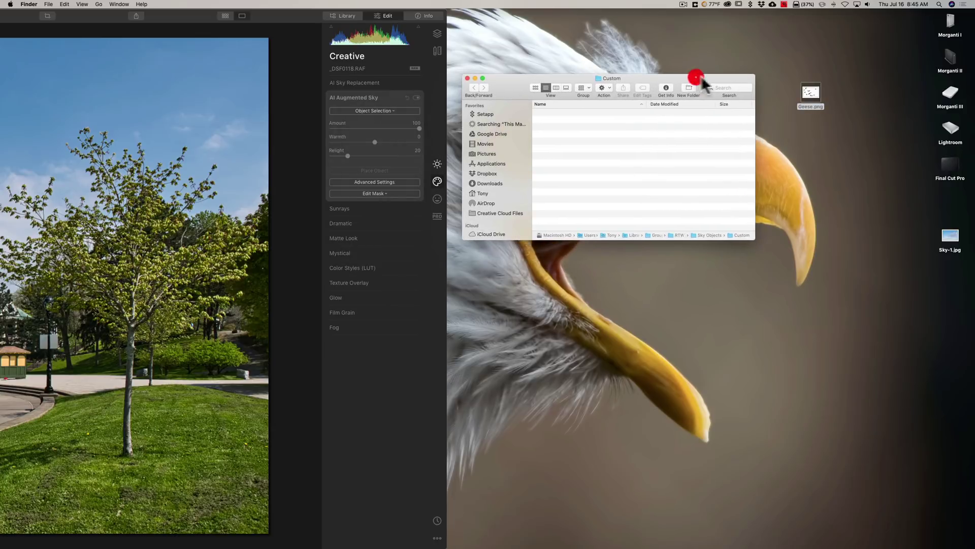
drag(813, 90, 621, 121)
click(545, 177)
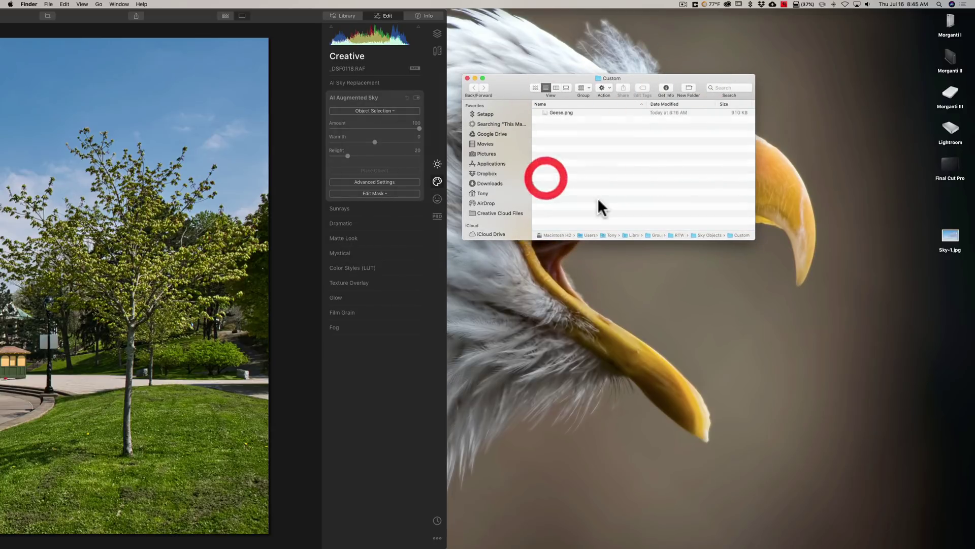
click(468, 78)
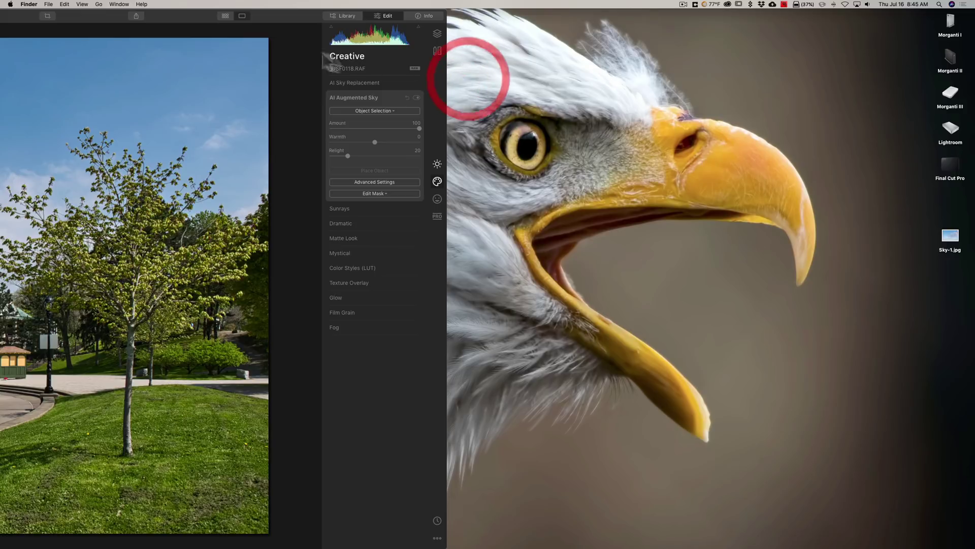
double_click(170, 16)
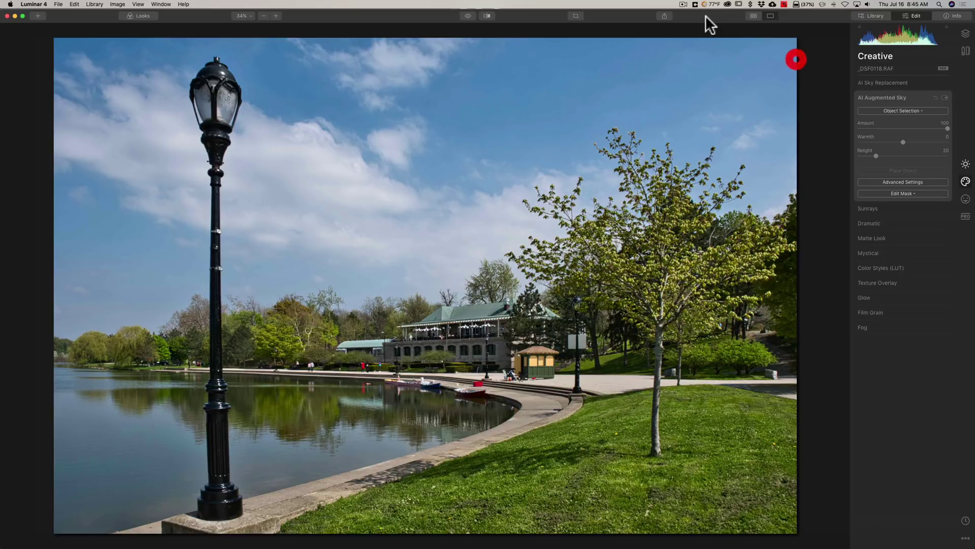
Add the Geese sky object, shrink the flock and place it high in the sky.
click(903, 110)
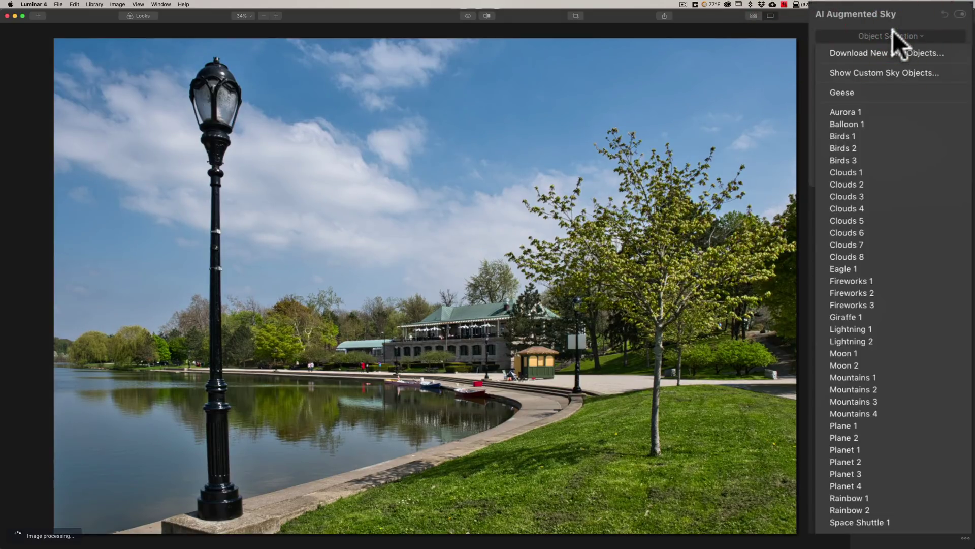
click(852, 92)
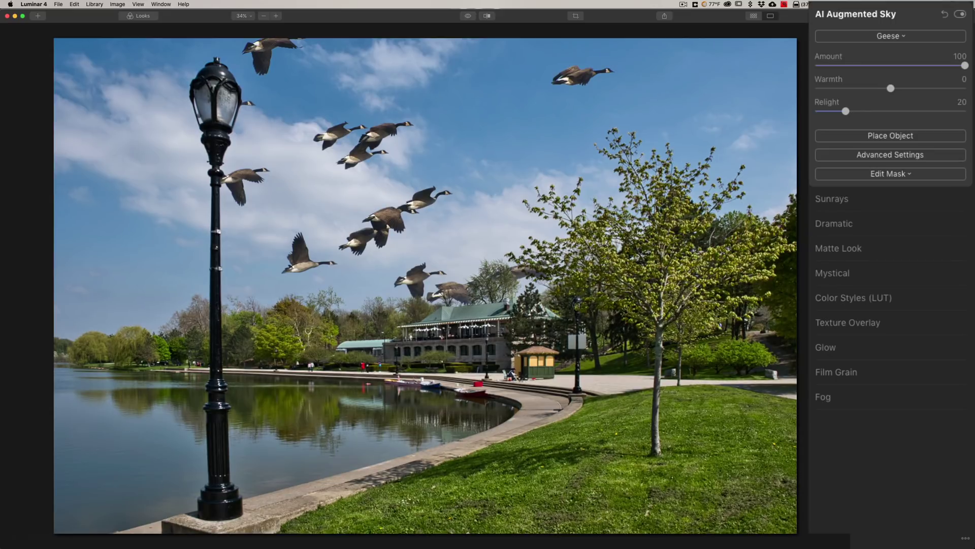
click(910, 134)
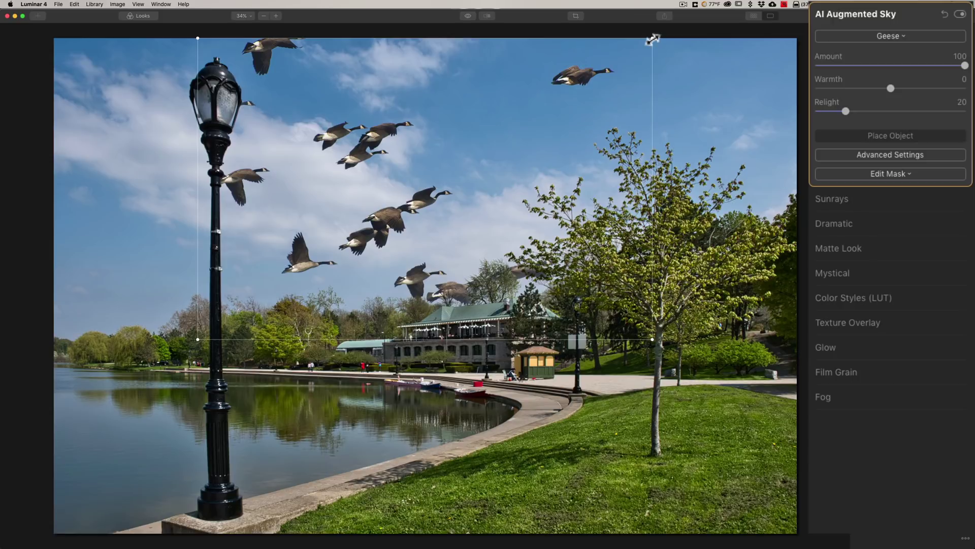
drag(653, 39, 477, 154)
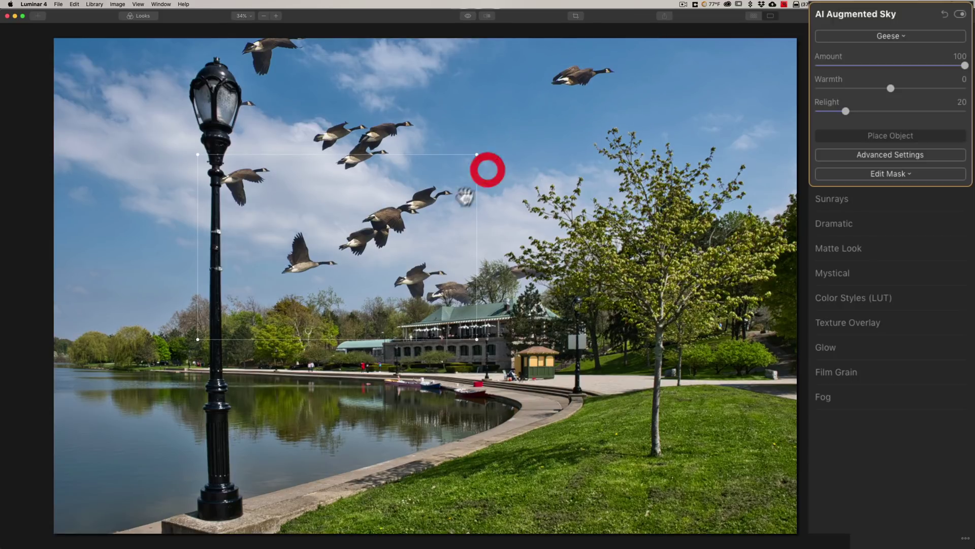
drag(328, 260, 406, 164)
click(608, 175)
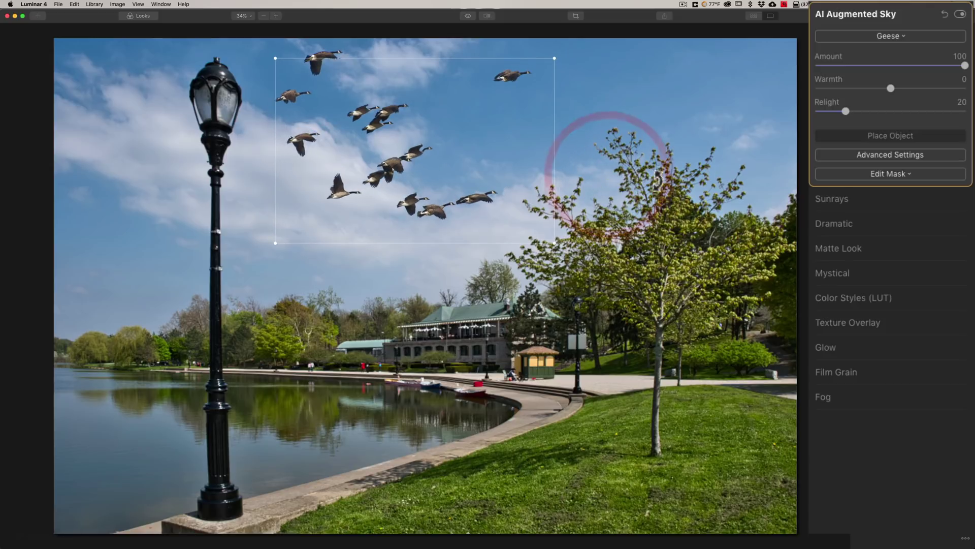
Toggle Flip Object on and off in Advanced Settings and reposition the geese.
click(890, 153)
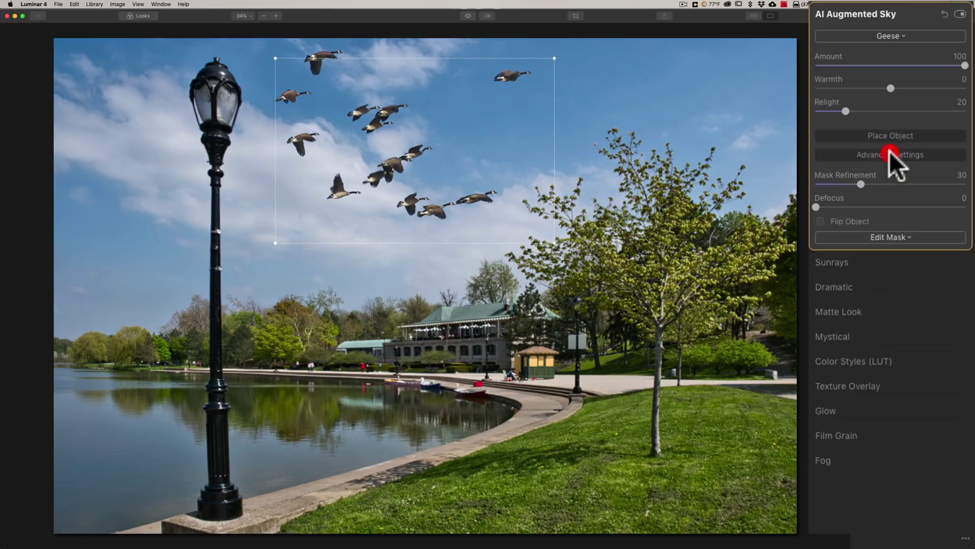
click(821, 221)
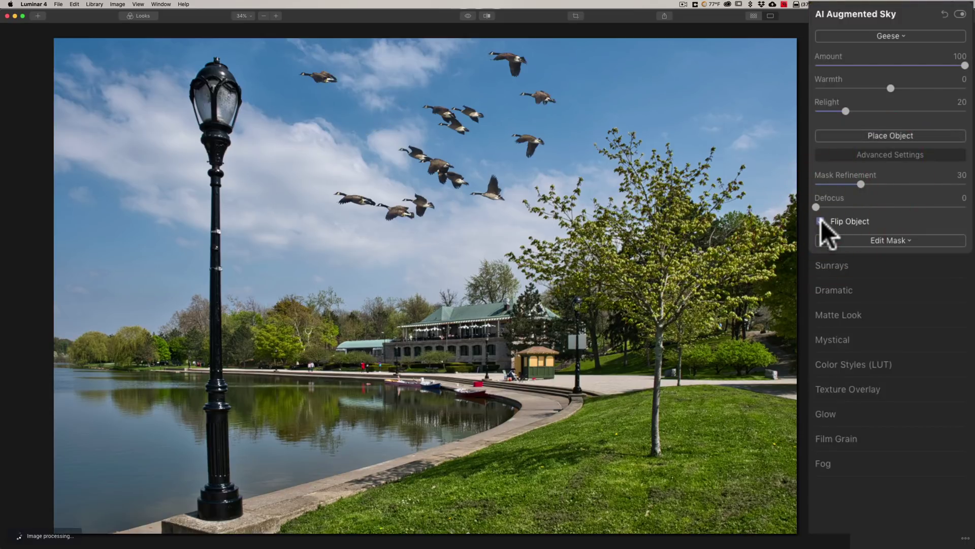
click(821, 221)
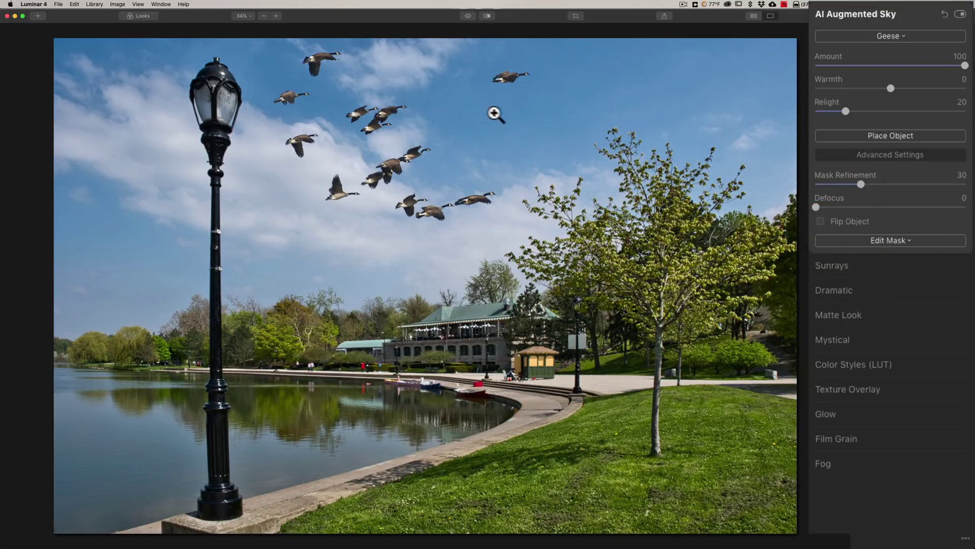
click(869, 134)
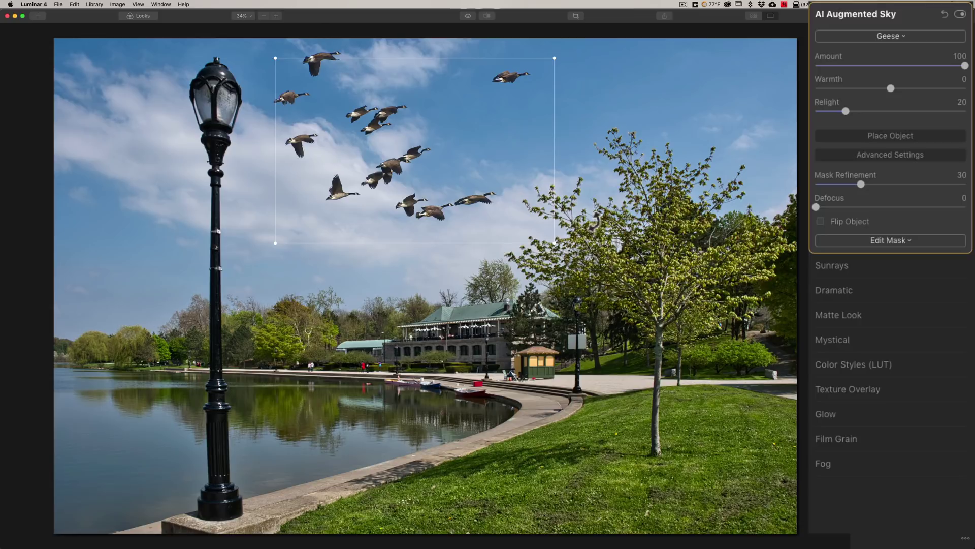
click(413, 154)
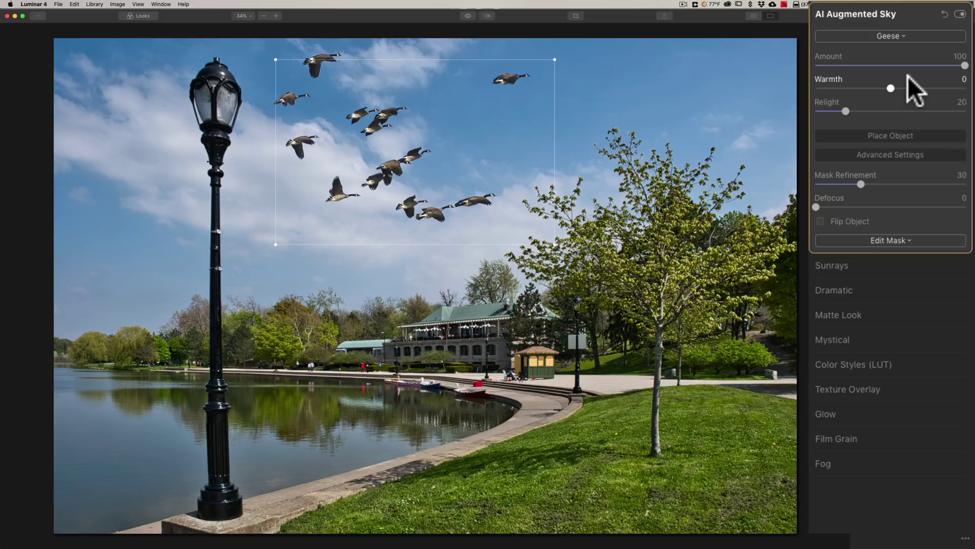
Switch off AI Augmented Sky so the geese disappear from the sky.
click(908, 34)
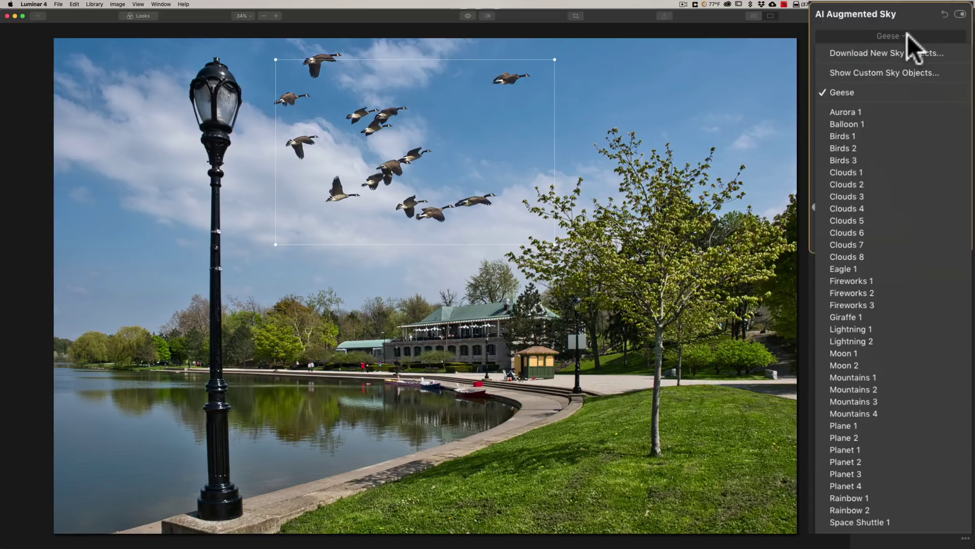
click(911, 12)
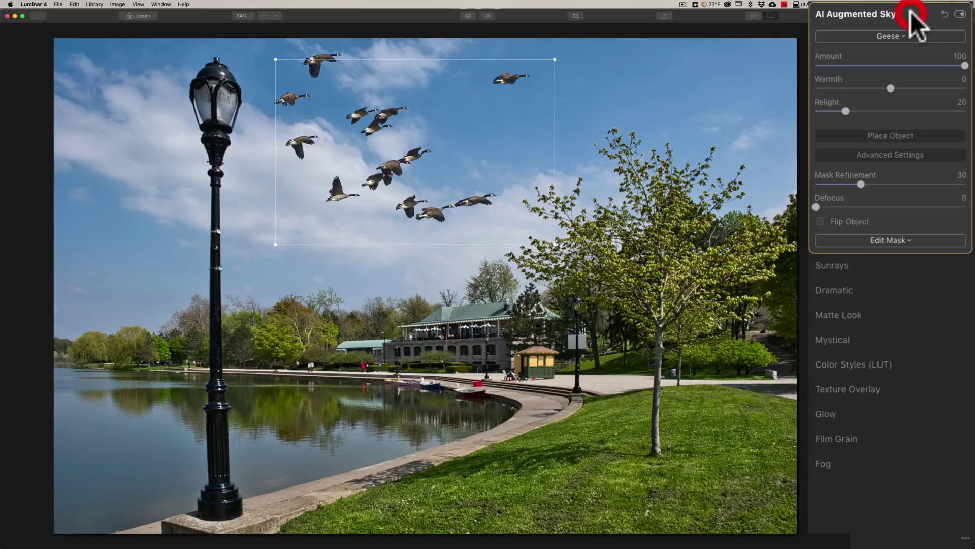
click(946, 11)
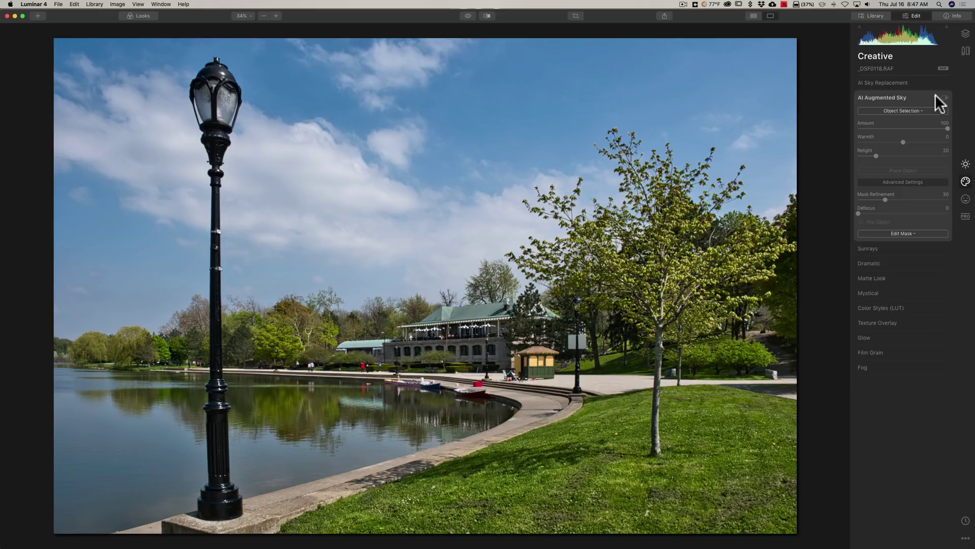
Choose Show Custom Skies… from AI Sky Replacement's Sky Selection list.
click(936, 96)
click(919, 94)
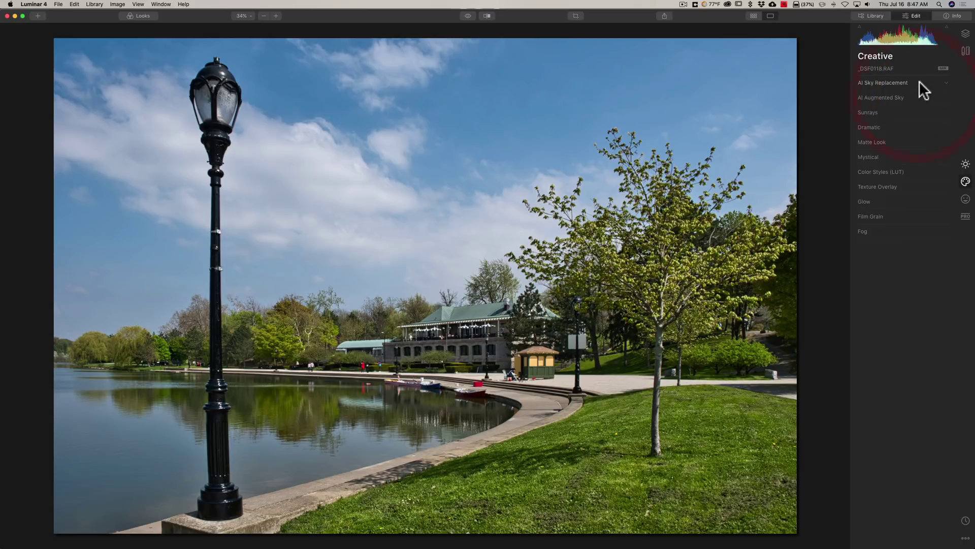
click(919, 82)
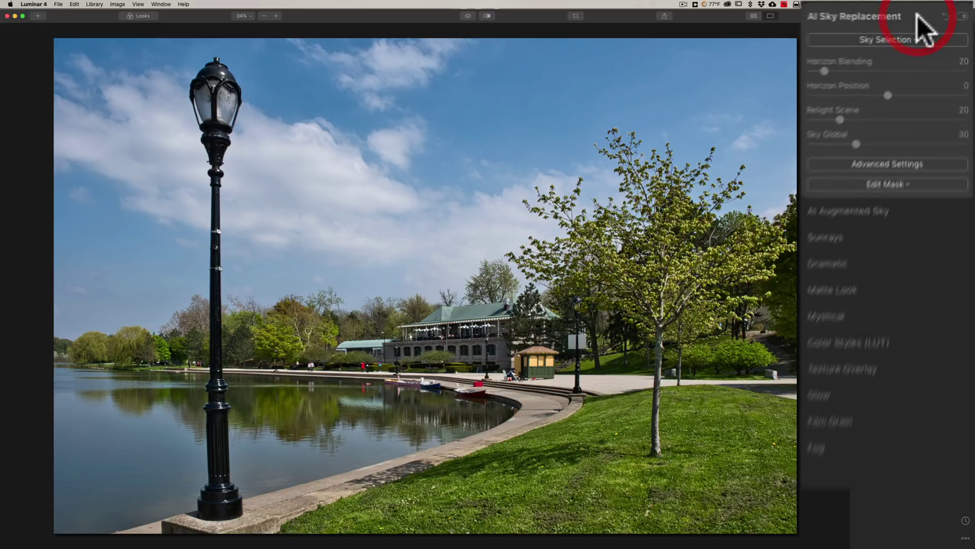
click(900, 43)
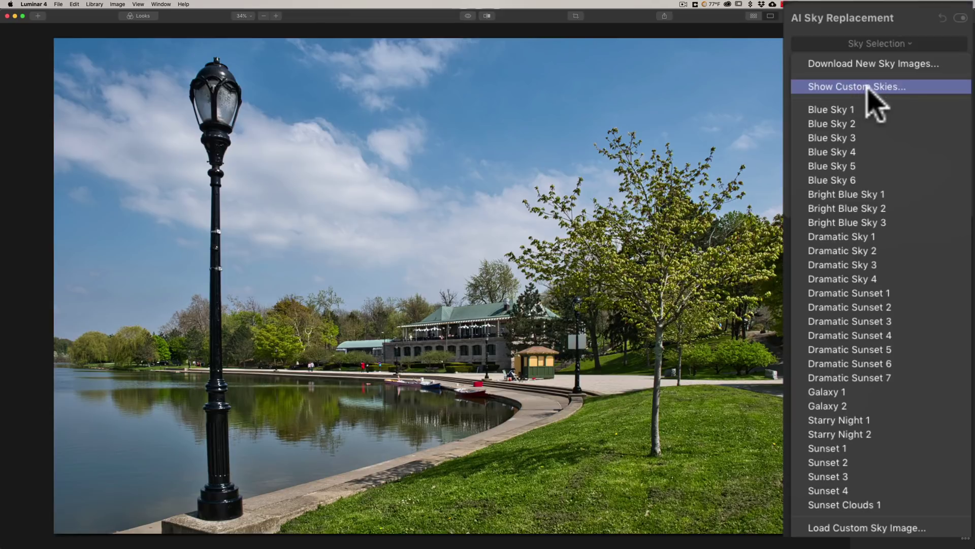
click(887, 87)
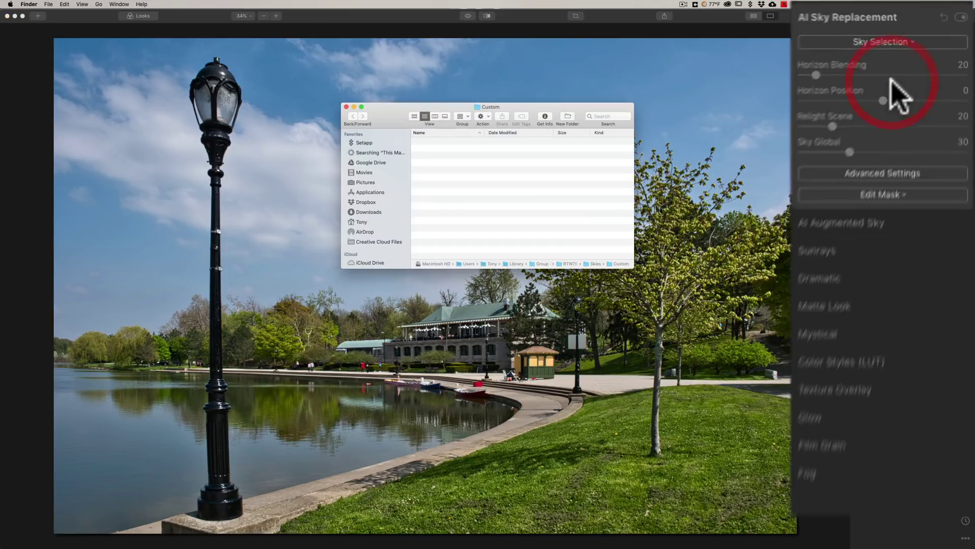
click(804, 10)
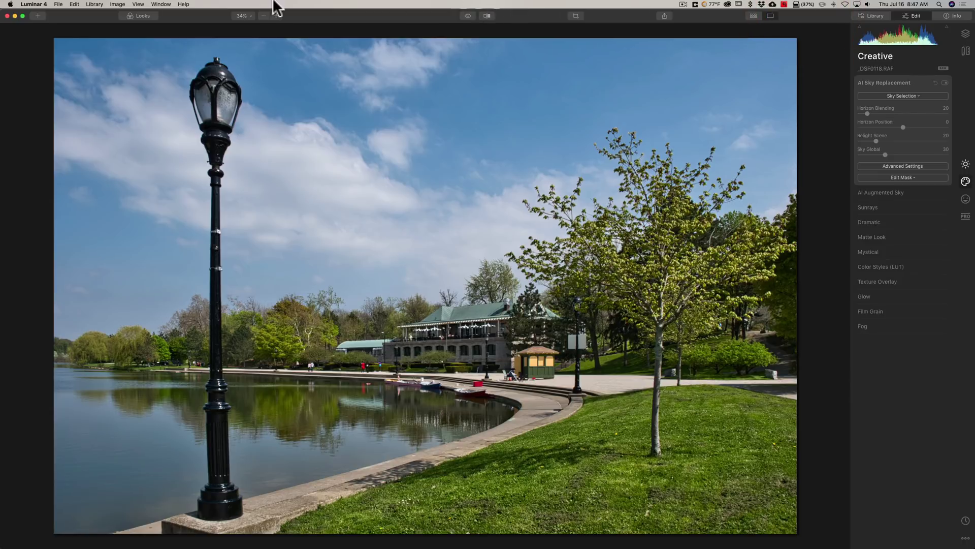
Move Sky-1.jpg from the desktop into the Custom skies folder and restore the editor window.
drag(502, 17, 3, 7)
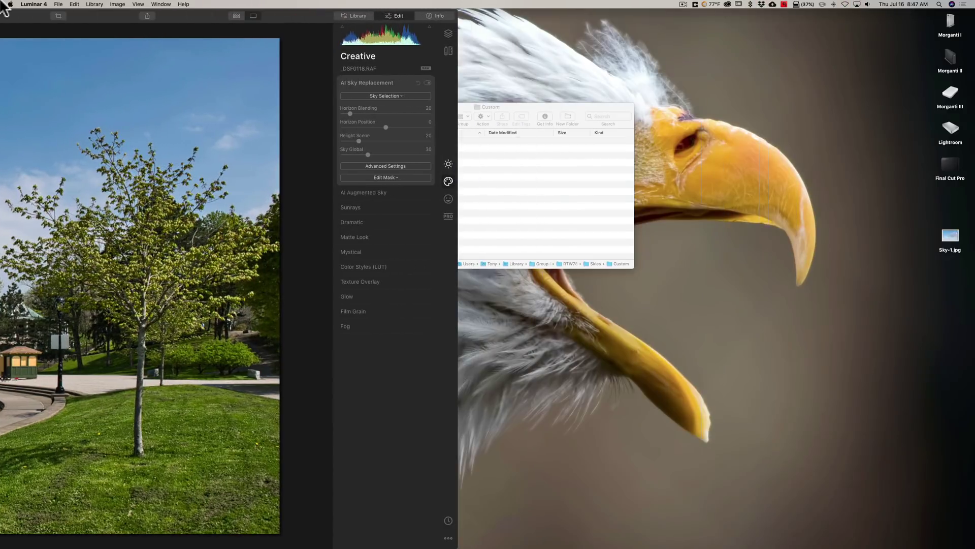
drag(546, 105, 802, 98)
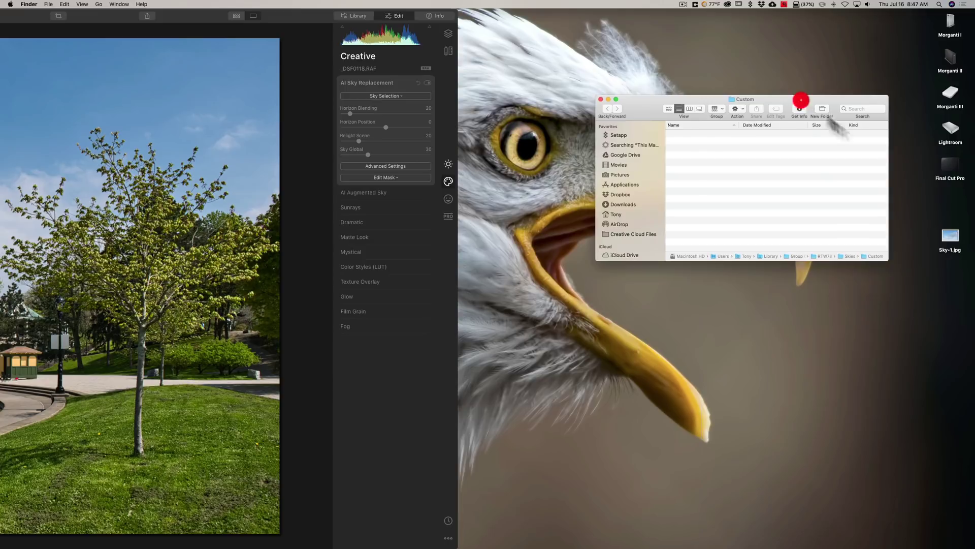
drag(950, 236, 749, 160)
click(553, 174)
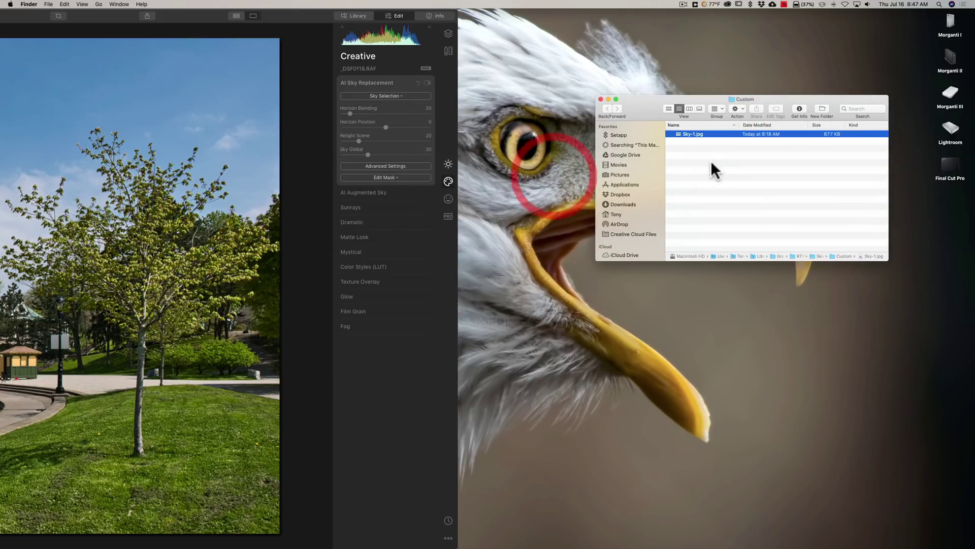
click(601, 99)
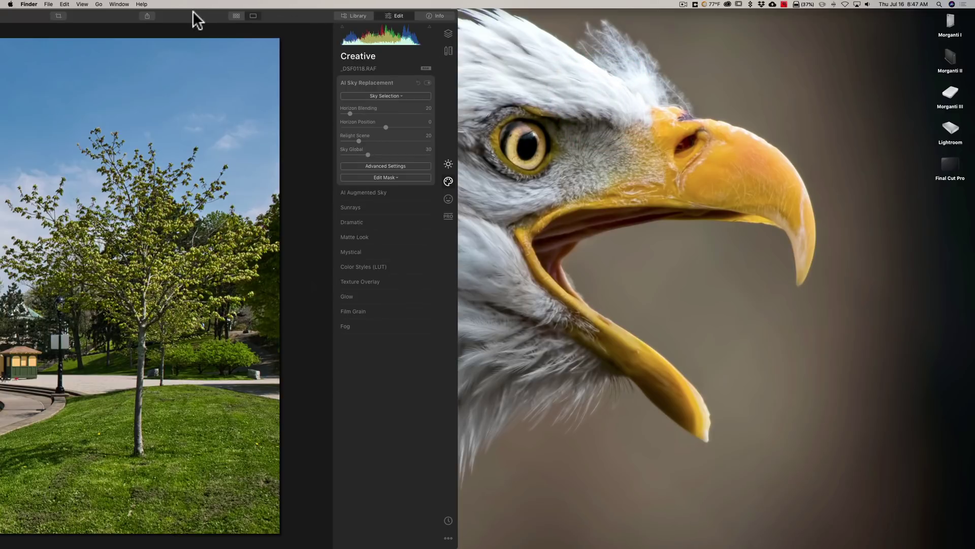
drag(192, 11, 711, 13)
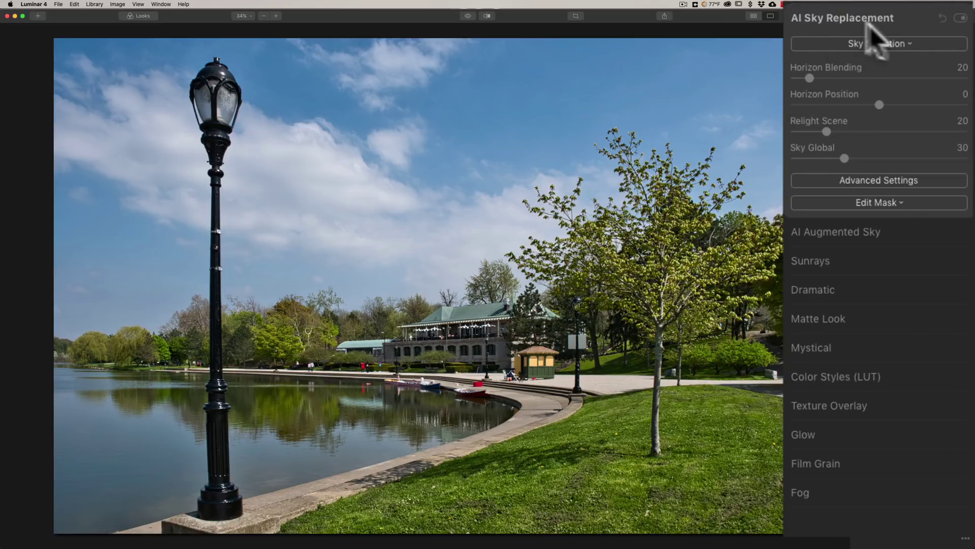
Choose the custom Sky-1 image of pink-tinged clouds as the replacement sky.
click(876, 43)
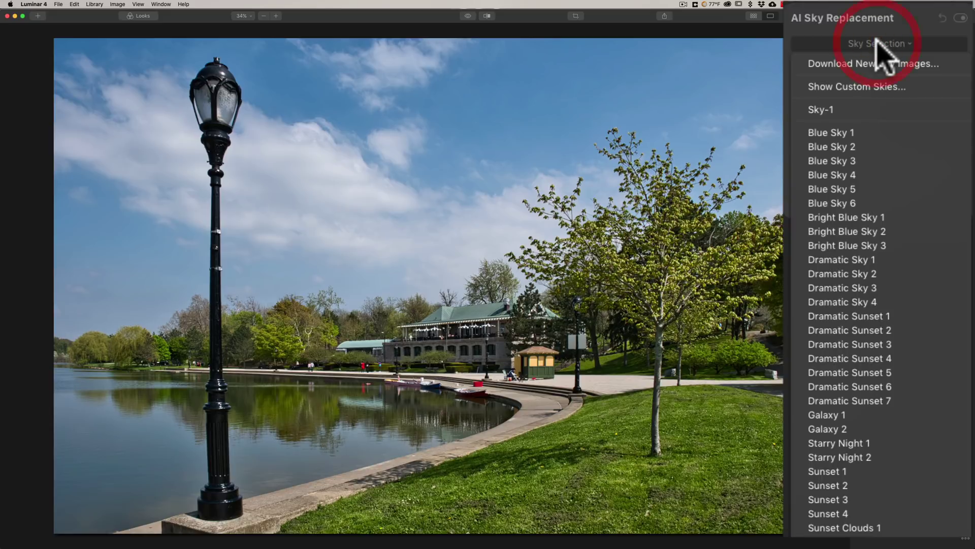
click(845, 109)
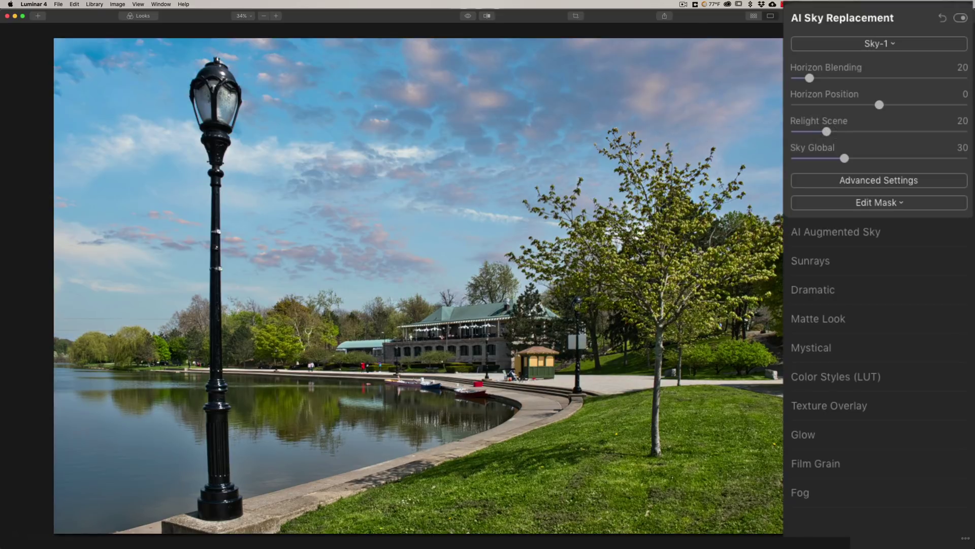
click(890, 182)
click(889, 181)
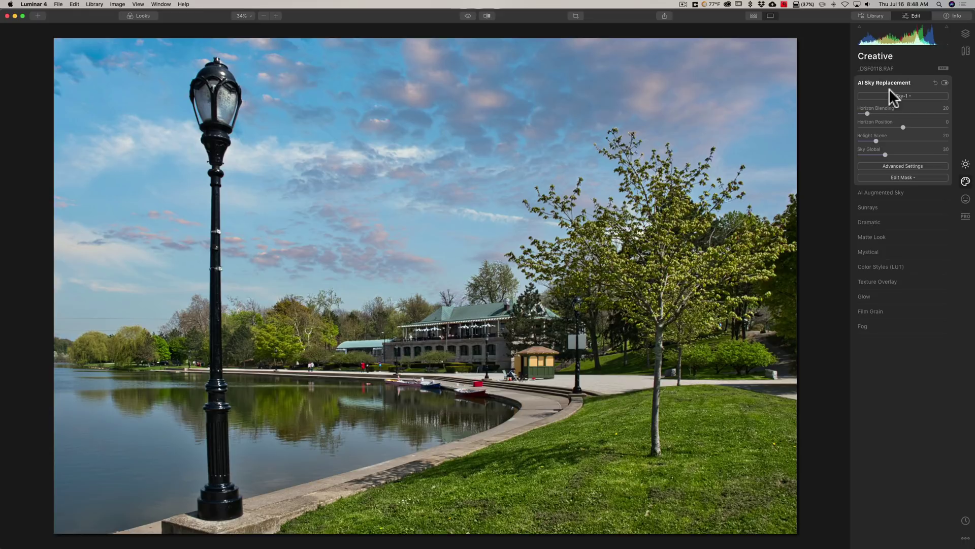
In the Essentials tools, set Landscape Enhancer's Golden Hour slider to 100.
click(917, 80)
click(966, 164)
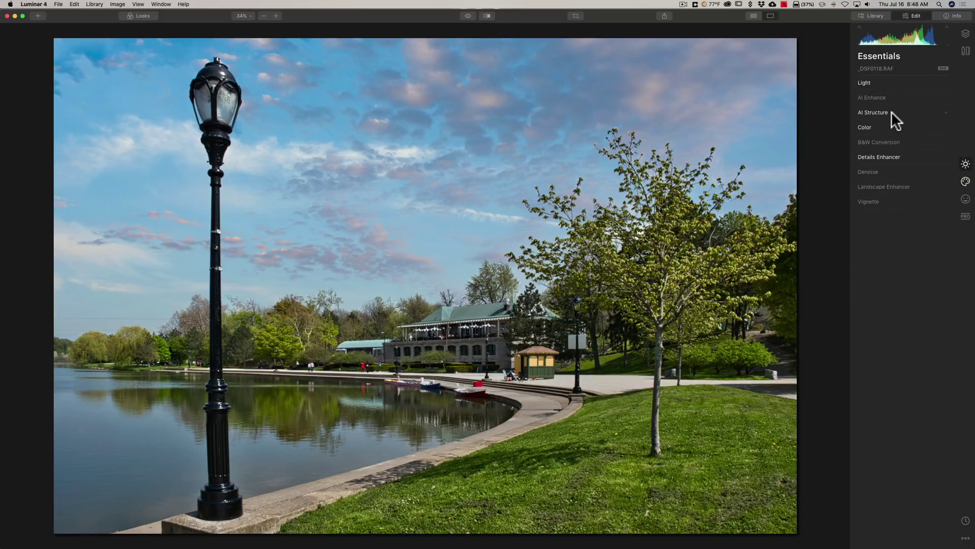
click(886, 127)
click(896, 184)
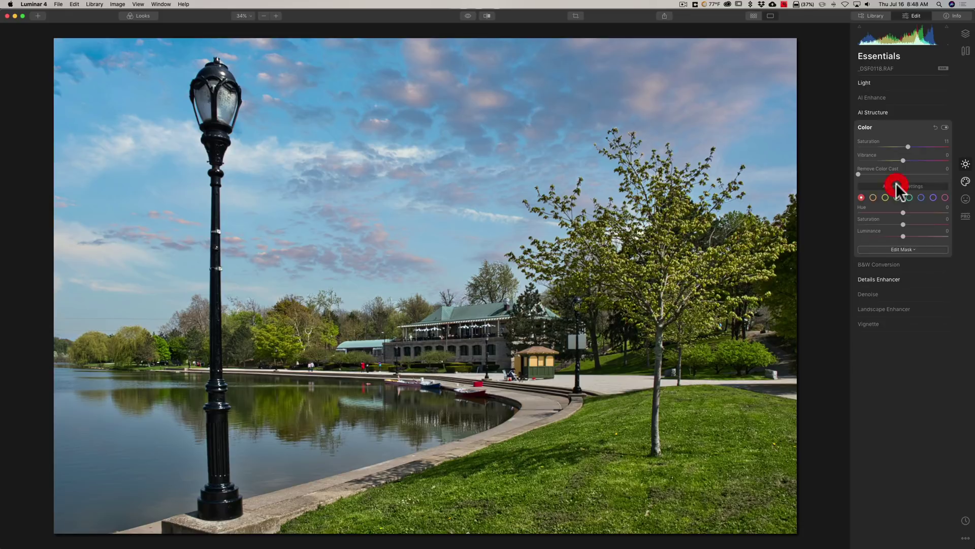
click(888, 125)
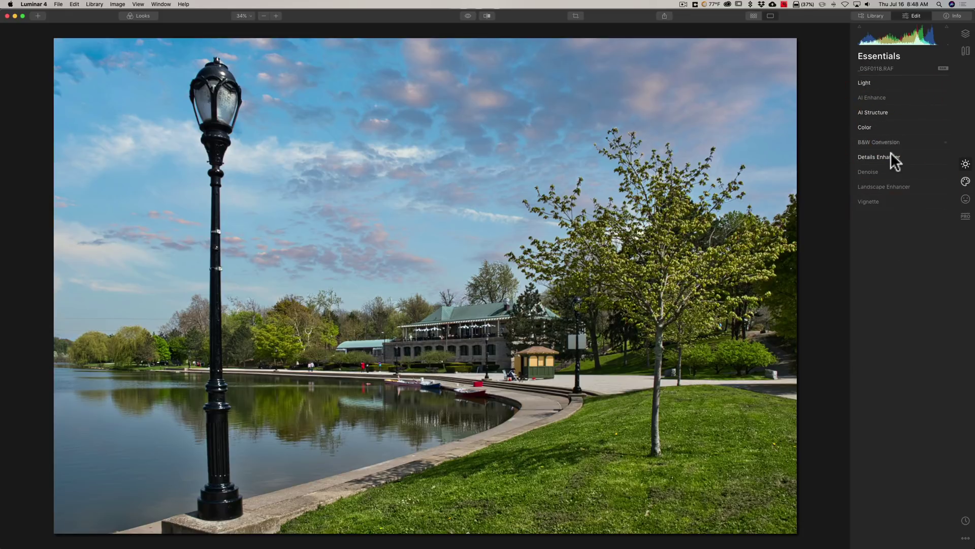
click(912, 187)
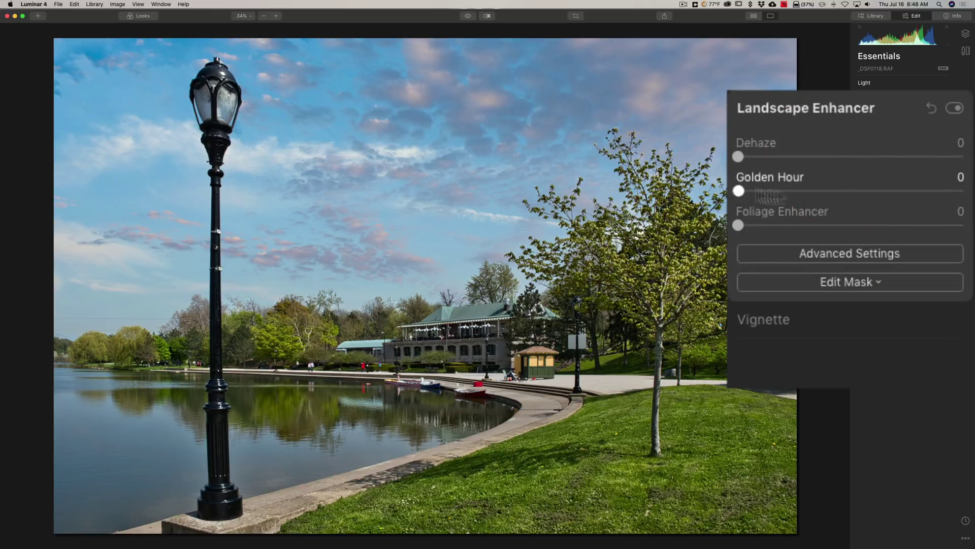
drag(737, 191, 961, 191)
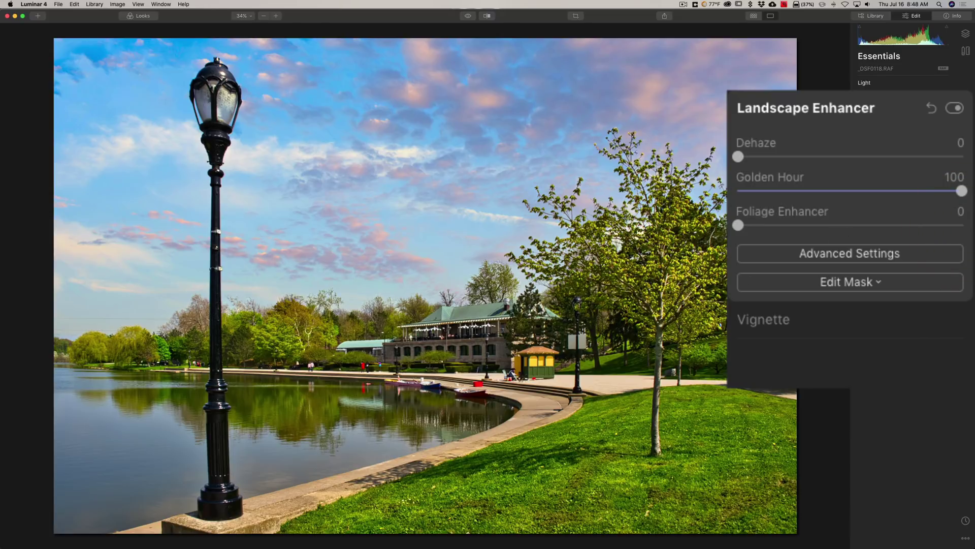
Brush-mask Golden Hour at size 88 onto the trees left of the building and lamp post.
click(855, 283)
click(819, 308)
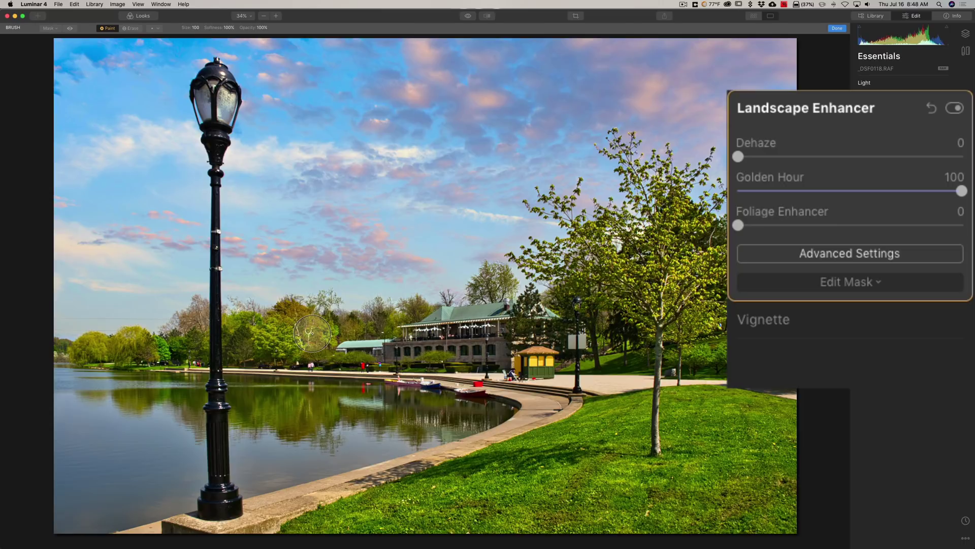
scroll(312, 333, down, 3)
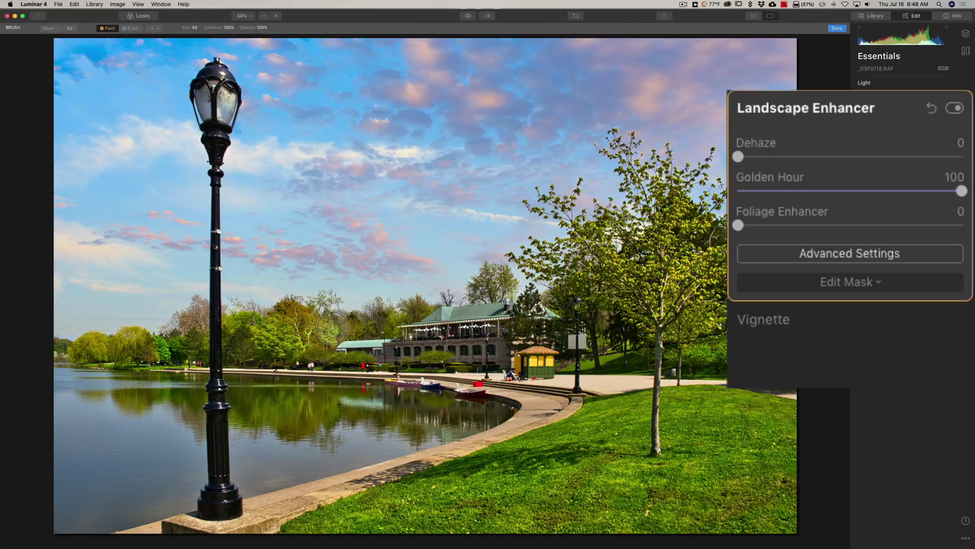
mouse_move(318, 329)
mouse_down()
mouse_move(275, 339)
mouse_move(311, 329)
mouse_move(286, 322)
mouse_move(281, 335)
mouse_move(321, 334)
mouse_move(237, 342)
mouse_move(269, 337)
mouse_move(244, 327)
mouse_move(254, 335)
mouse_move(243, 351)
mouse_move(209, 331)
mouse_move(188, 351)
mouse_move(92, 348)
mouse_move(116, 343)
mouse_move(72, 357)
mouse_move(336, 347)
mouse_move(294, 342)
mouse_move(413, 314)
mouse_move(290, 313)
mouse_move(292, 341)
mouse_move(317, 354)
mouse_move(246, 341)
mouse_move(290, 338)
mouse_up()
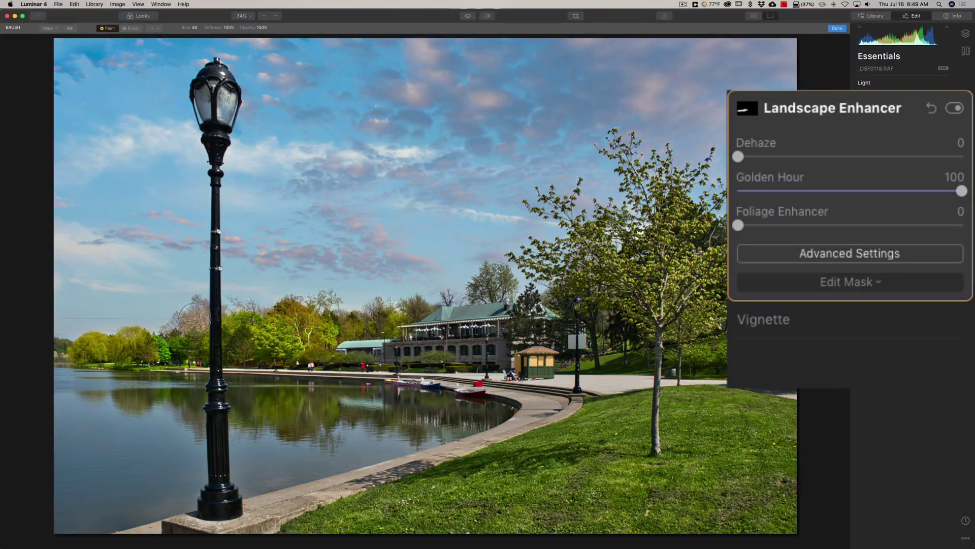
mouse_move(195, 310)
mouse_down()
mouse_move(182, 339)
mouse_move(126, 348)
mouse_up()
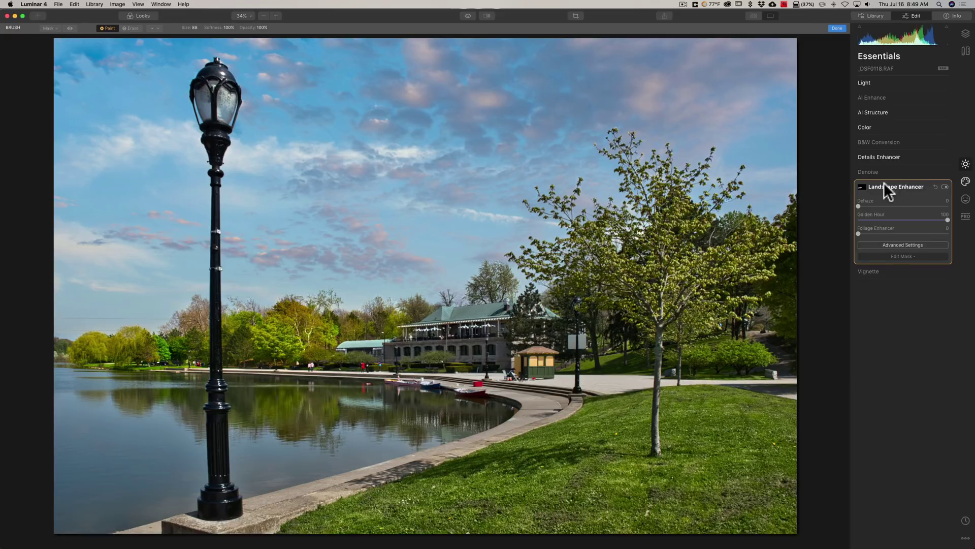
click(884, 184)
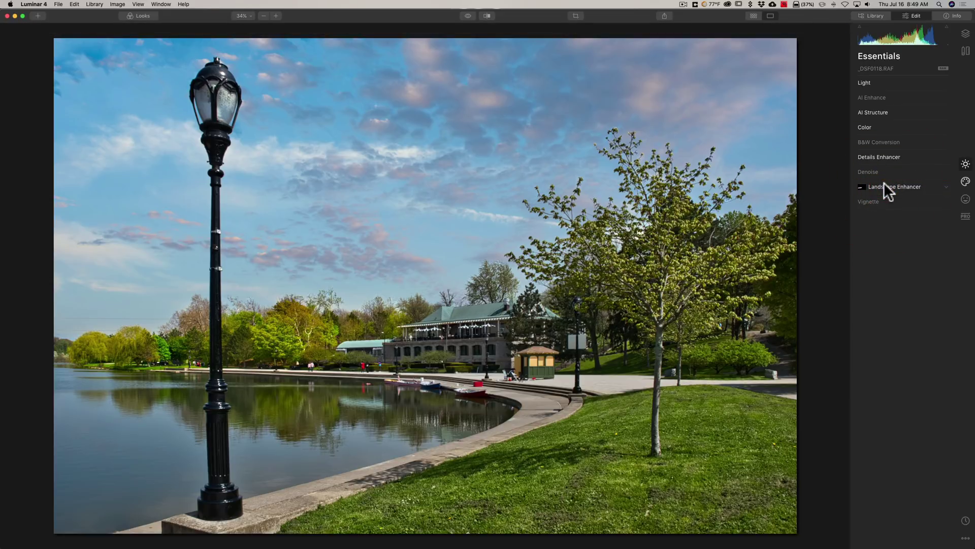